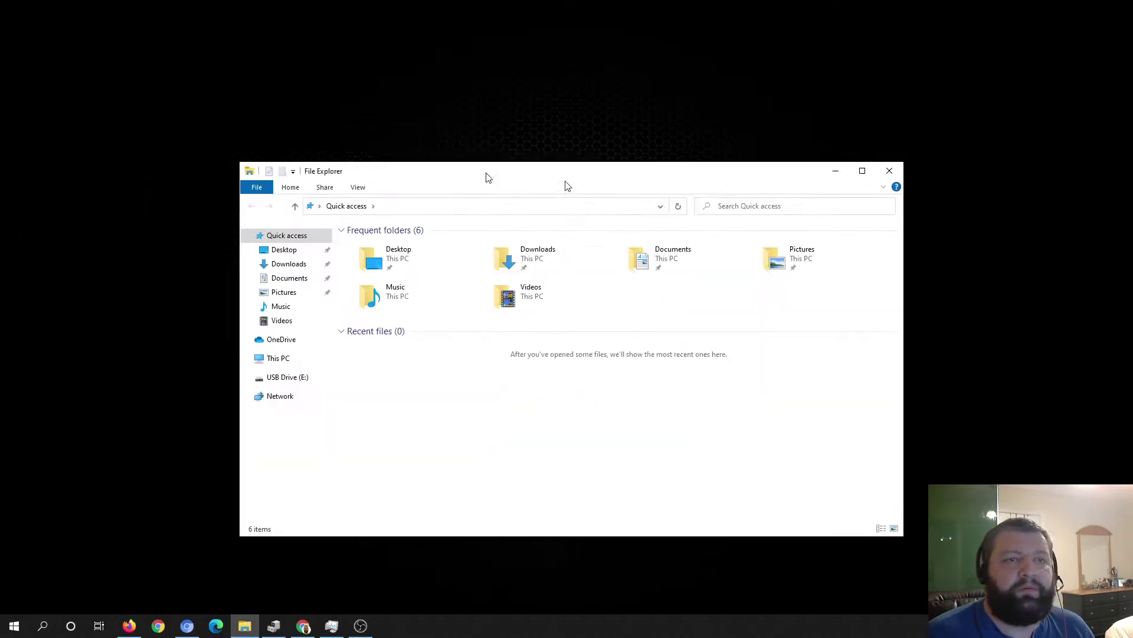
Step: Maximize the File Explorer window, go to This PC and check the file system of USB Drive (E:) in its properties
drag(488, 175, 559, 1)
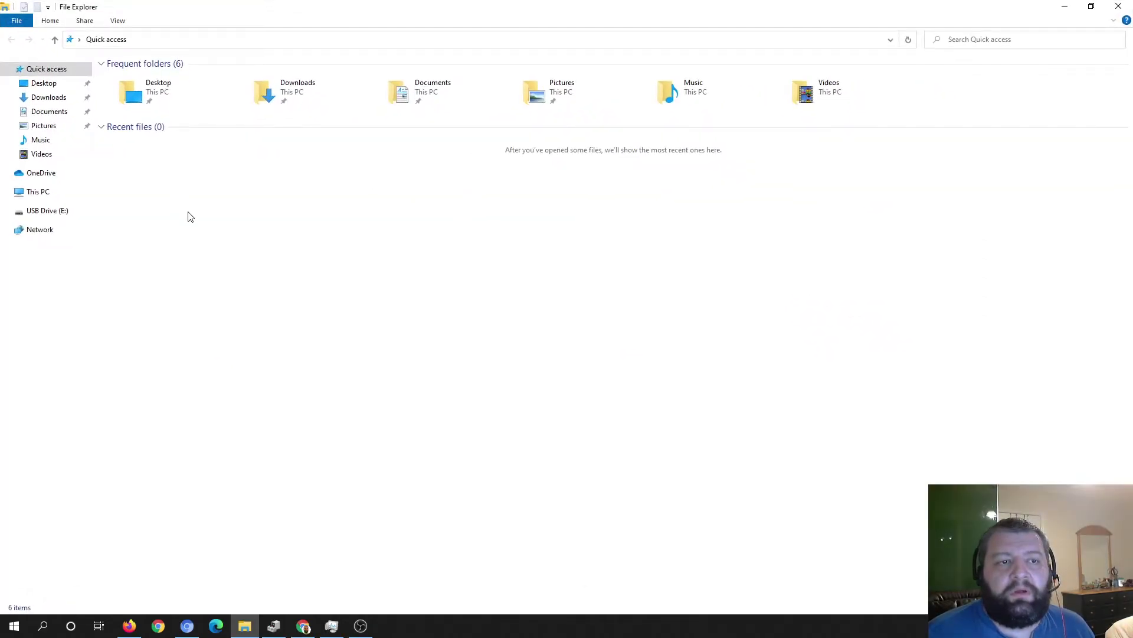
click(38, 193)
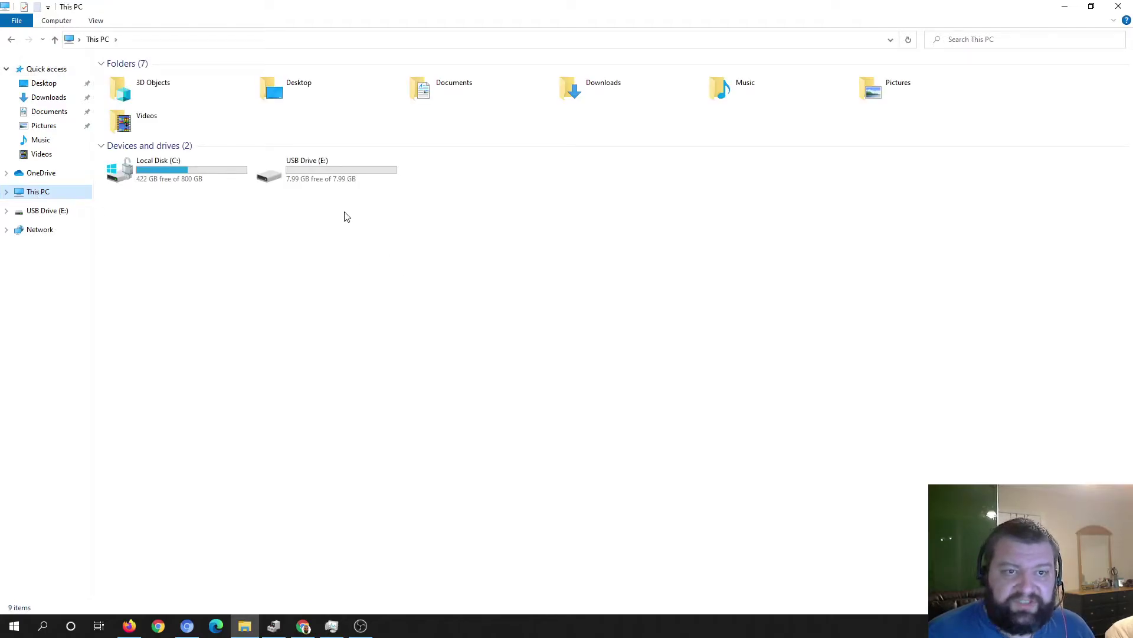
right_click(298, 175)
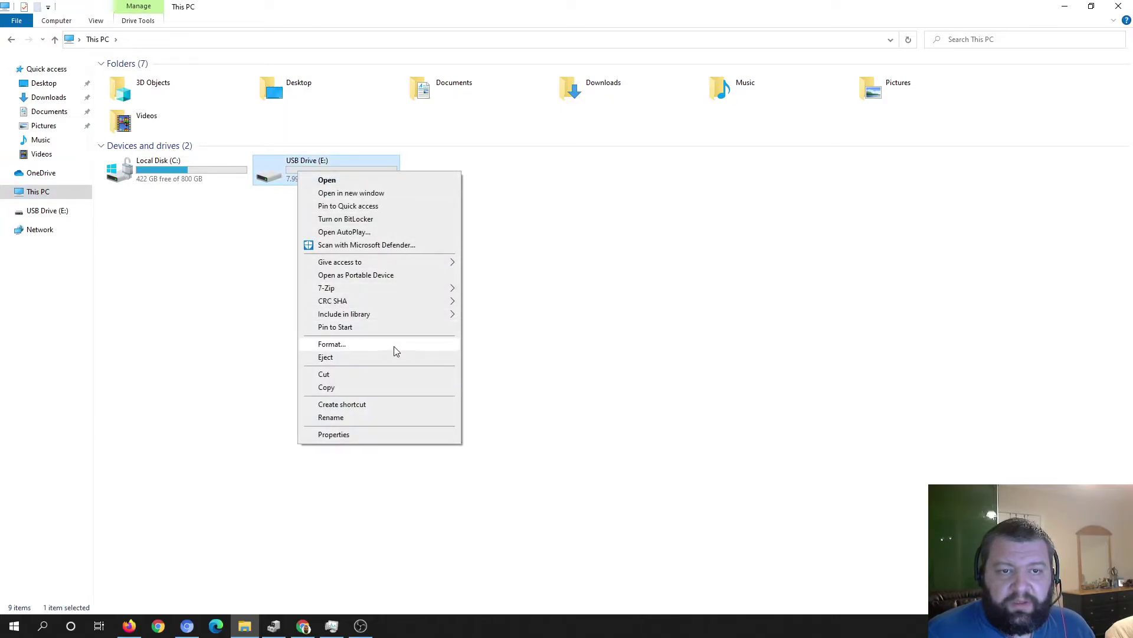
click(372, 437)
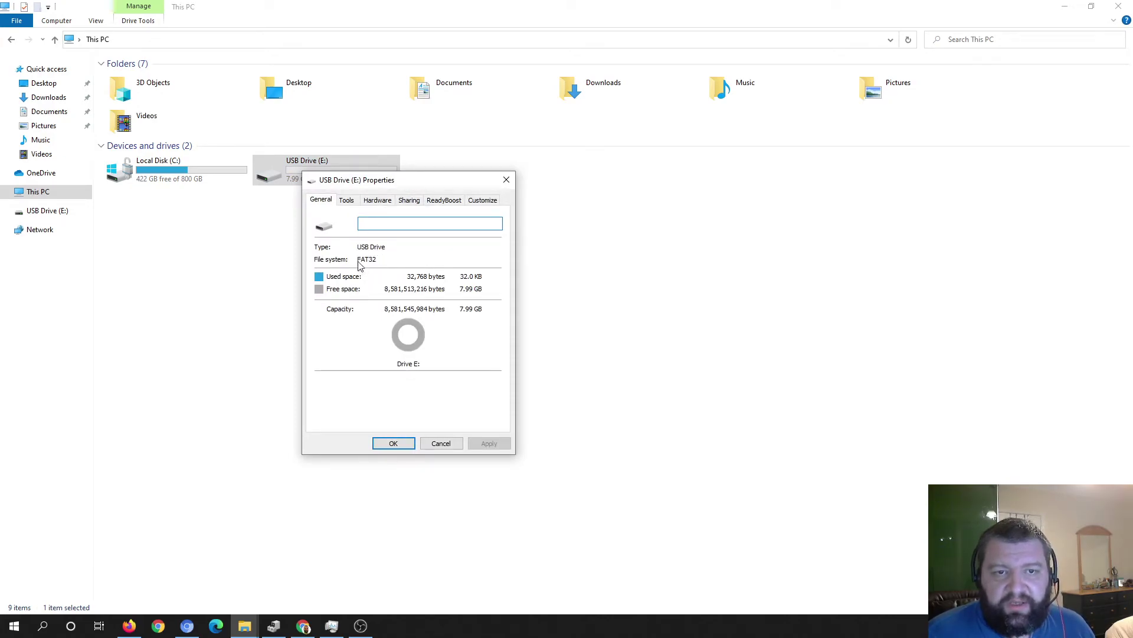
click(439, 444)
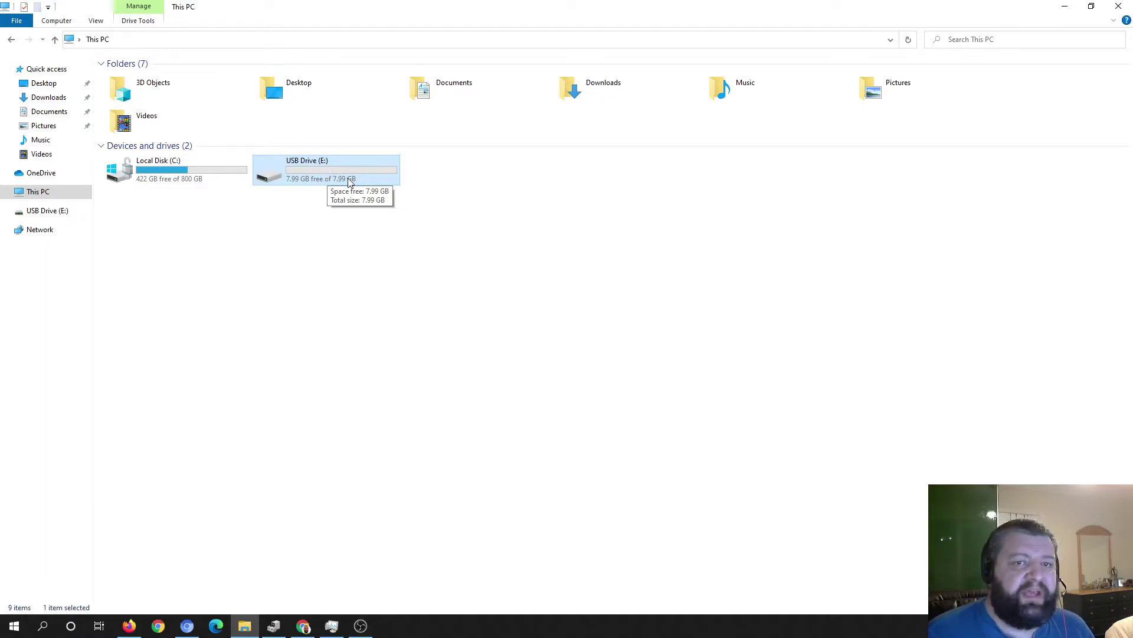
Step: Quick-format USB Drive (E:) as FAT32 with the default allocation size
right_click(300, 168)
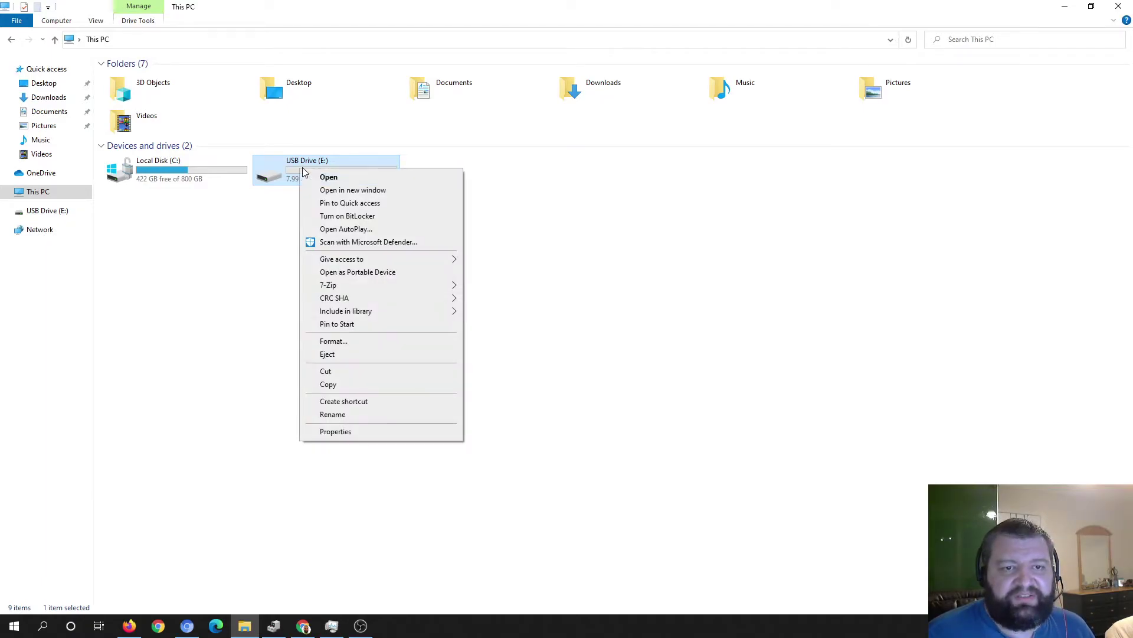
click(394, 343)
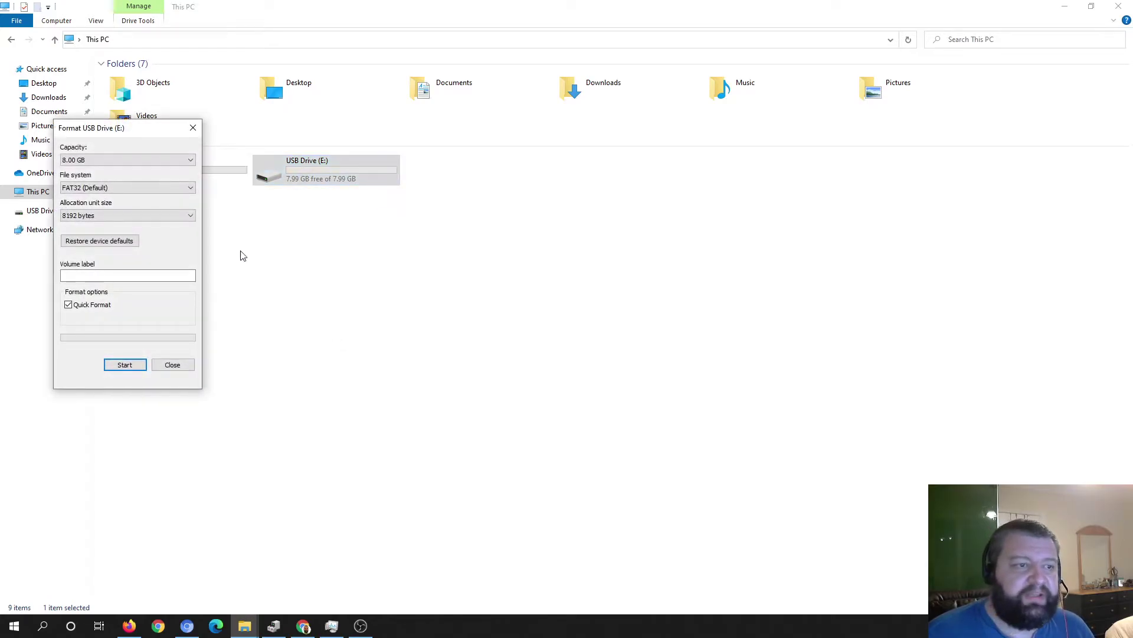
click(147, 194)
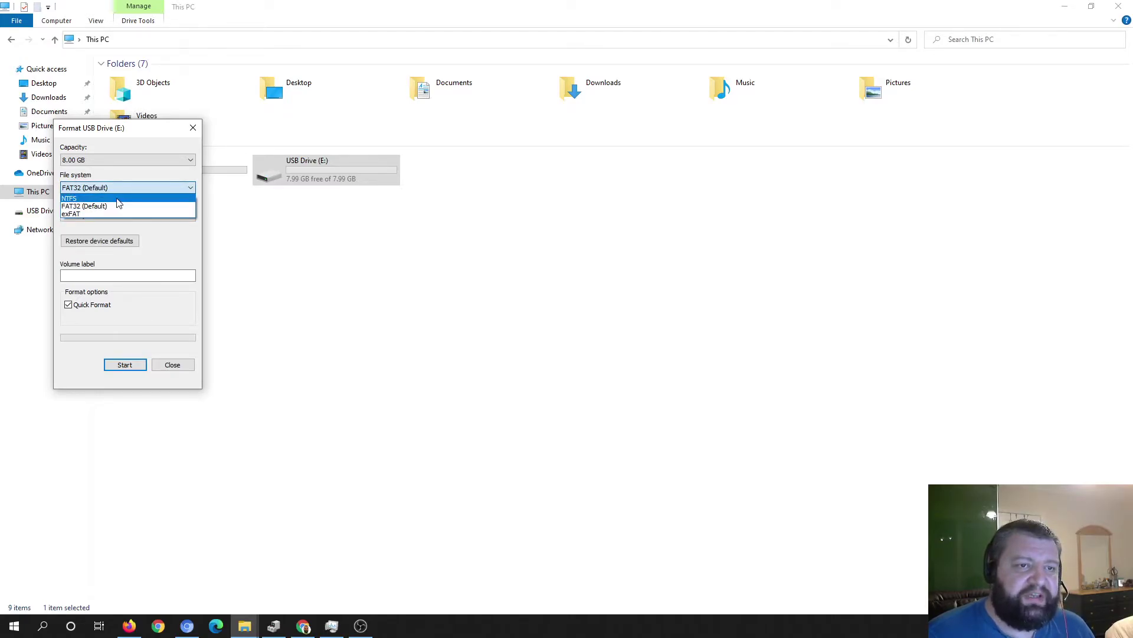
click(123, 206)
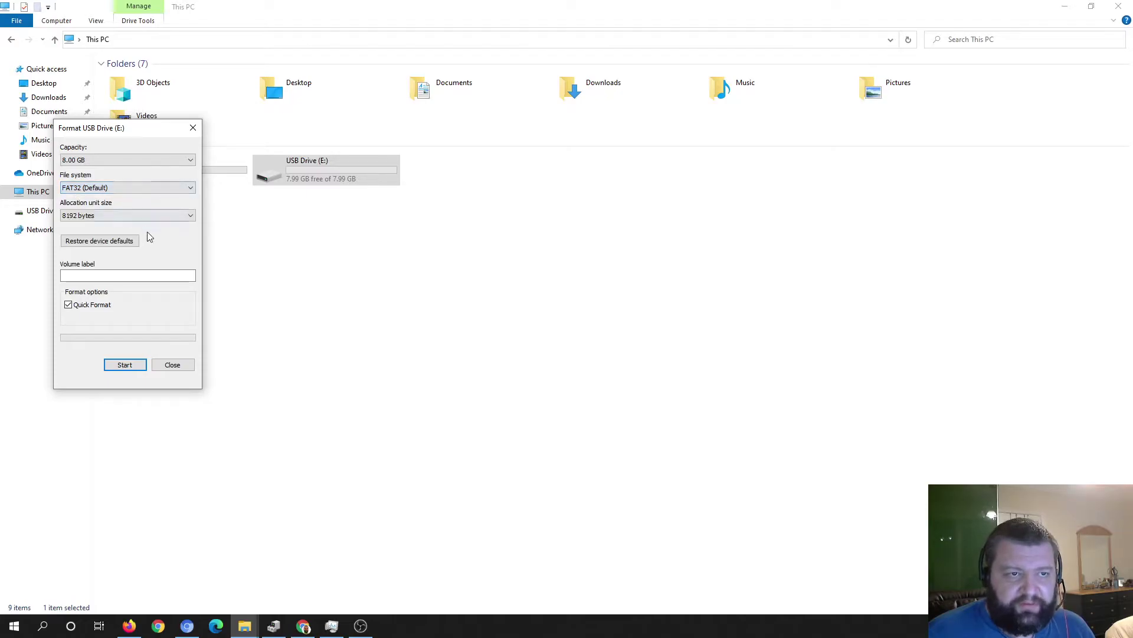
click(104, 217)
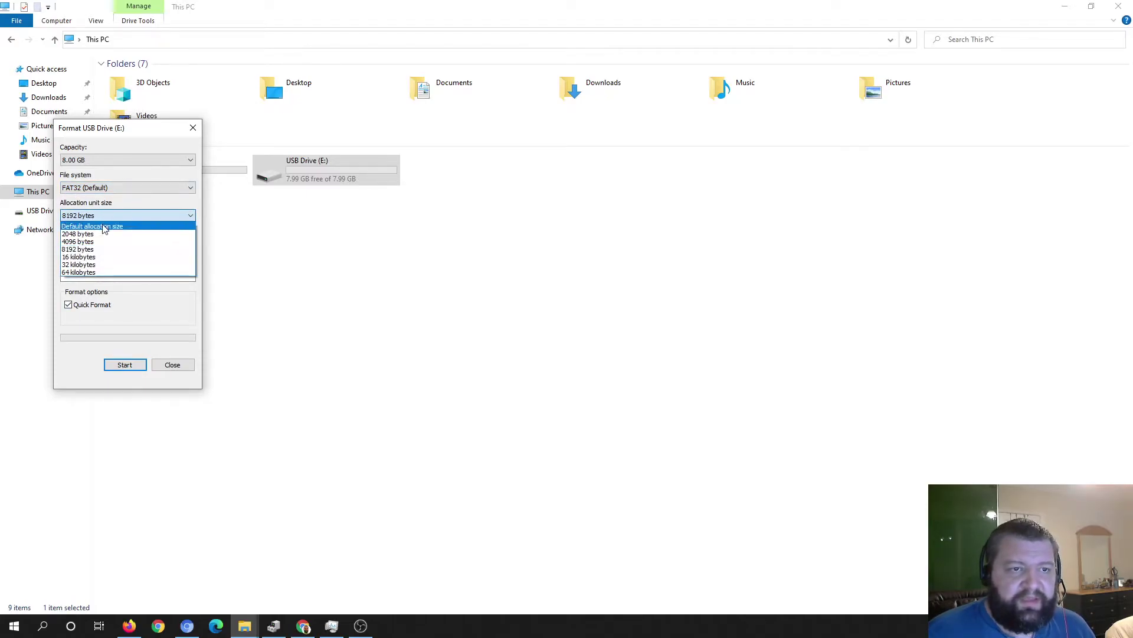
click(95, 224)
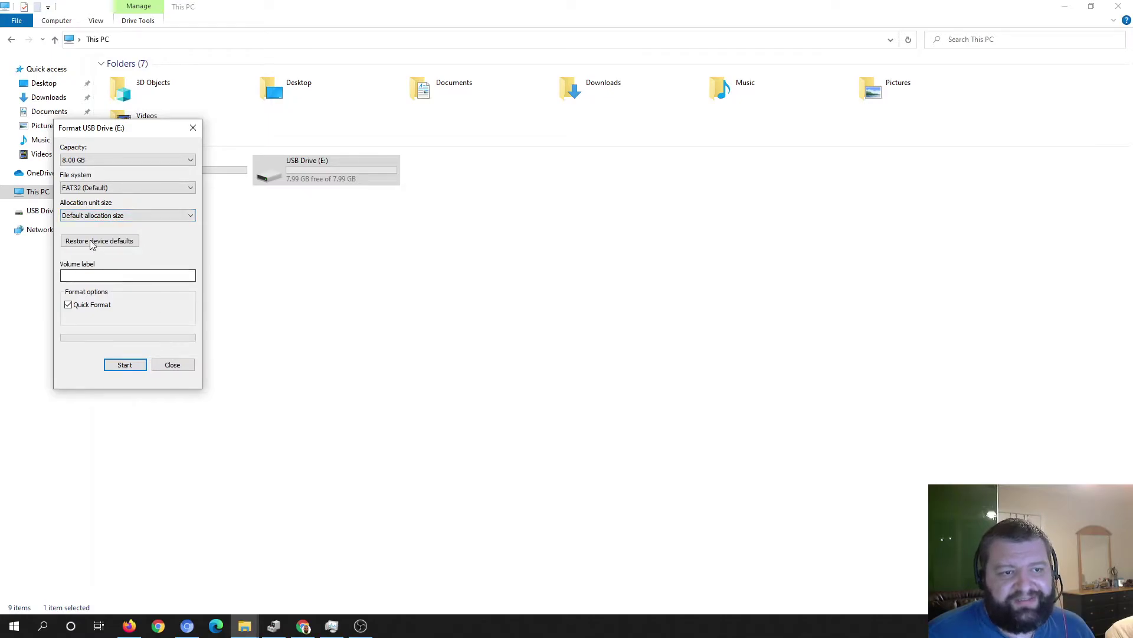
click(132, 366)
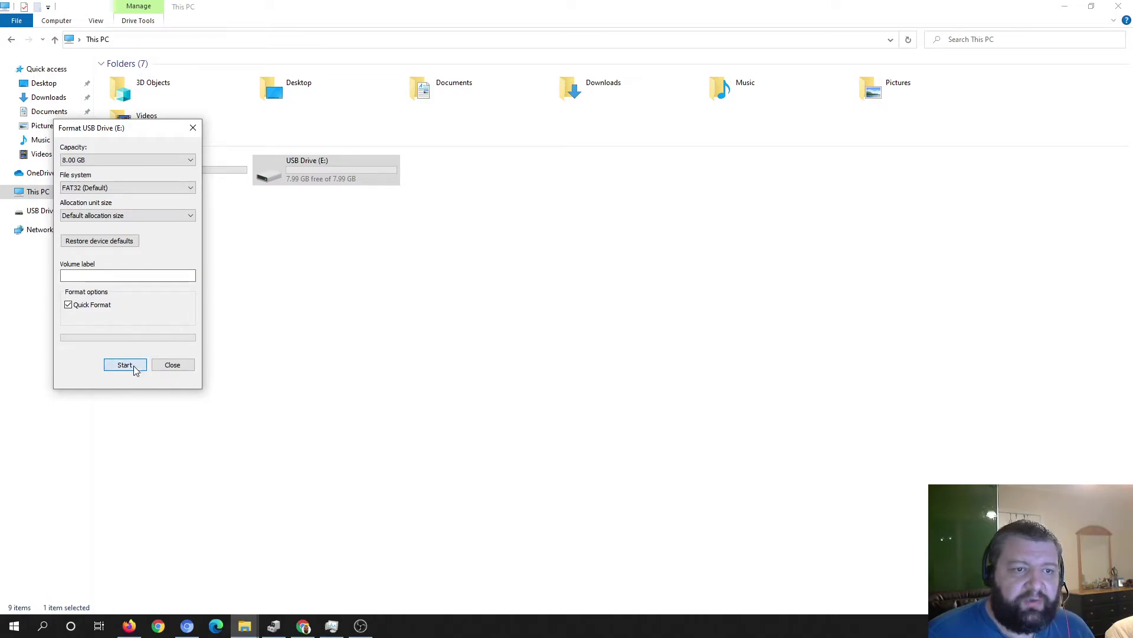
click(584, 314)
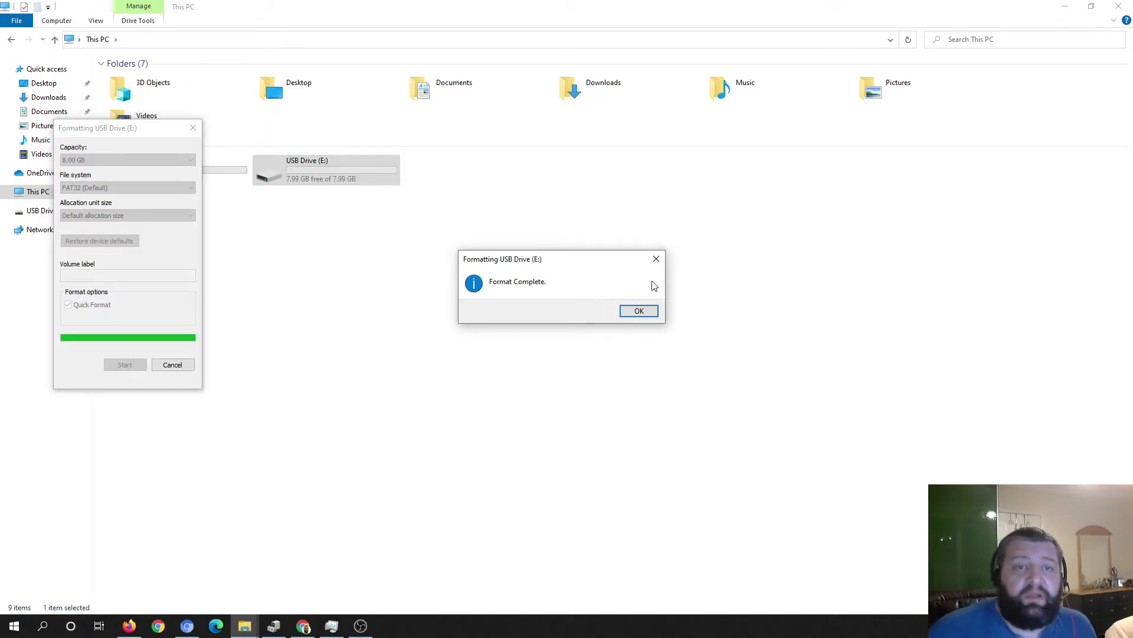
click(639, 312)
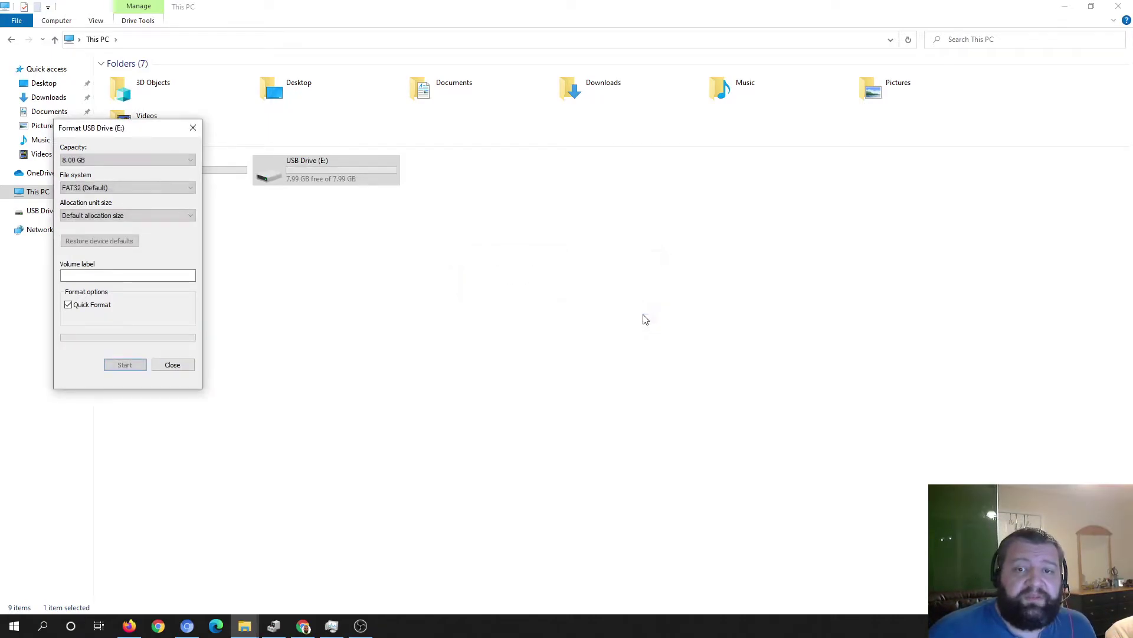
click(193, 128)
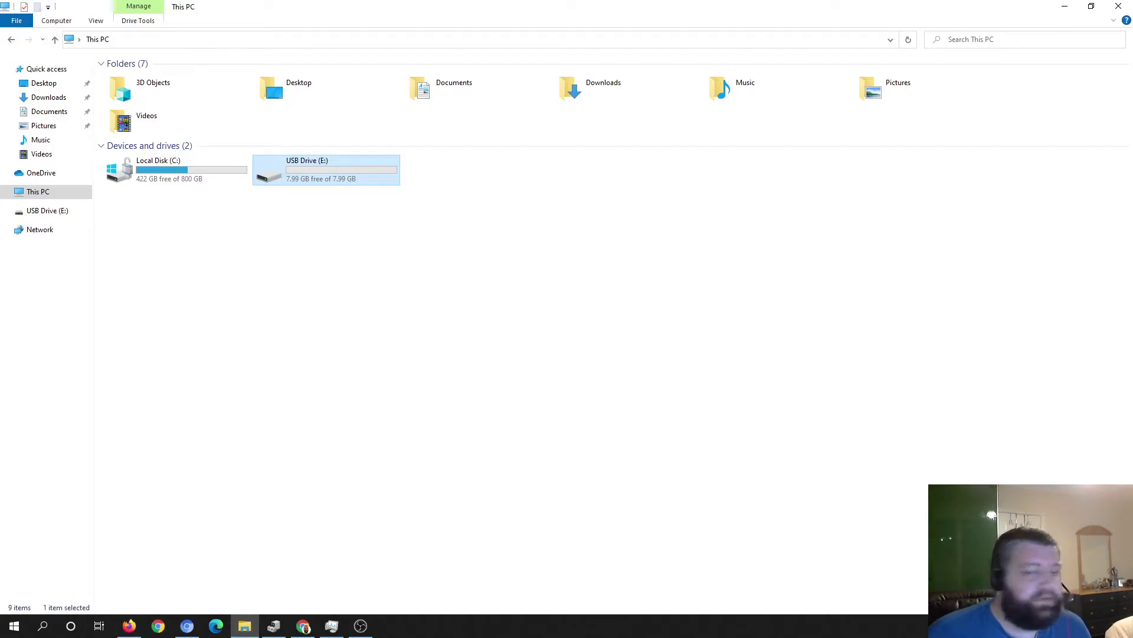
Step: Switch to the Chromium browser and search Google for "asus b459m-plus II"
click(186, 626)
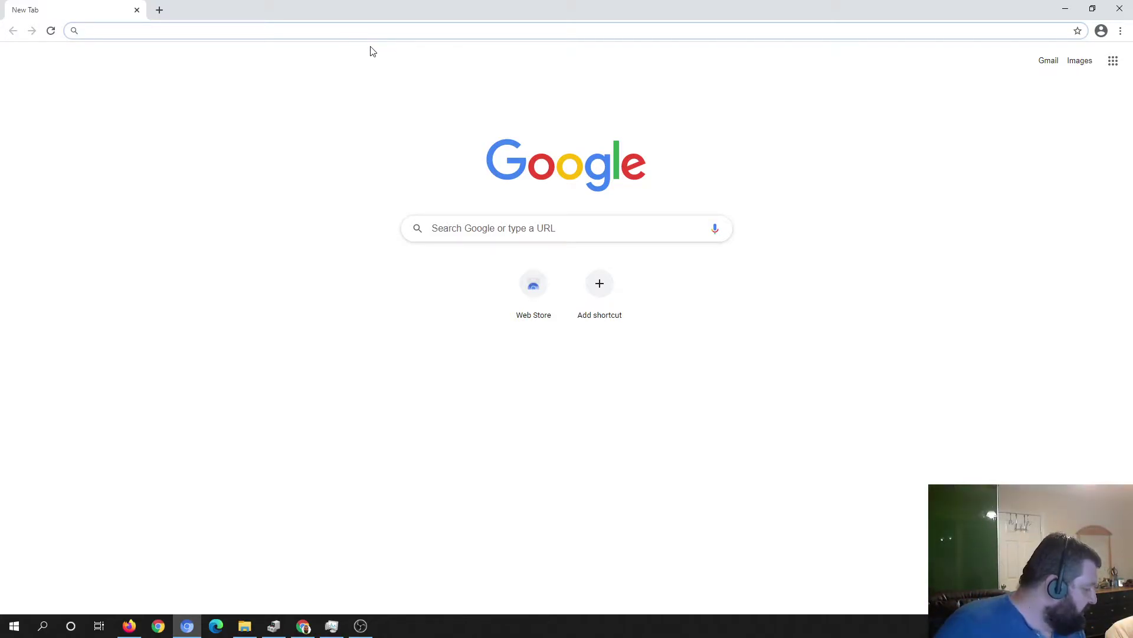
click(507, 226)
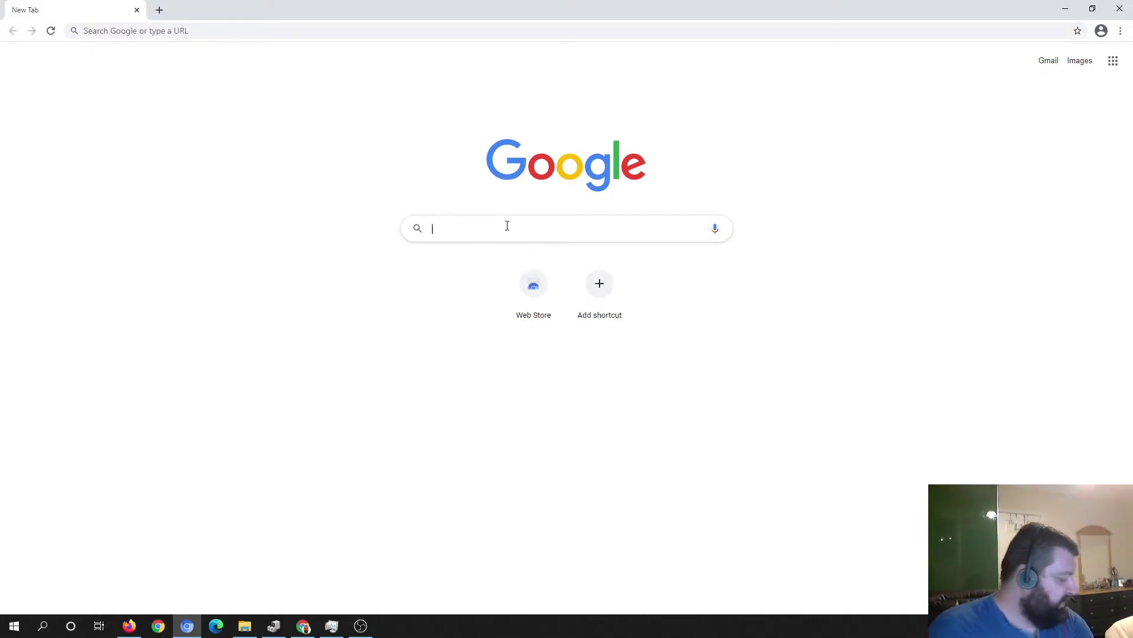
text(asus )
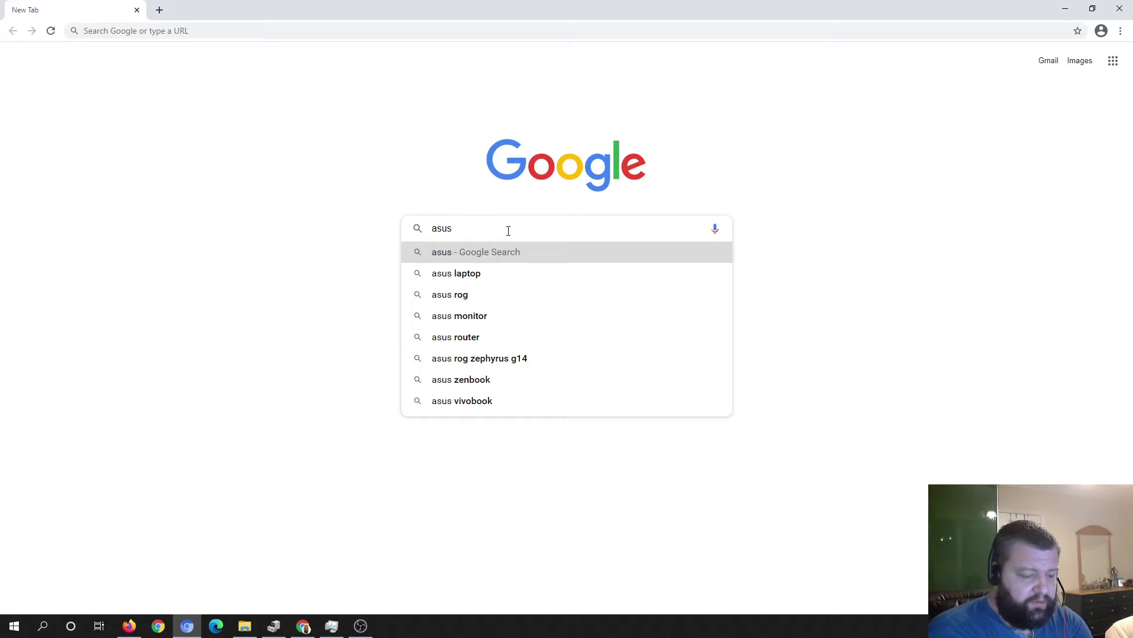
text(b459)
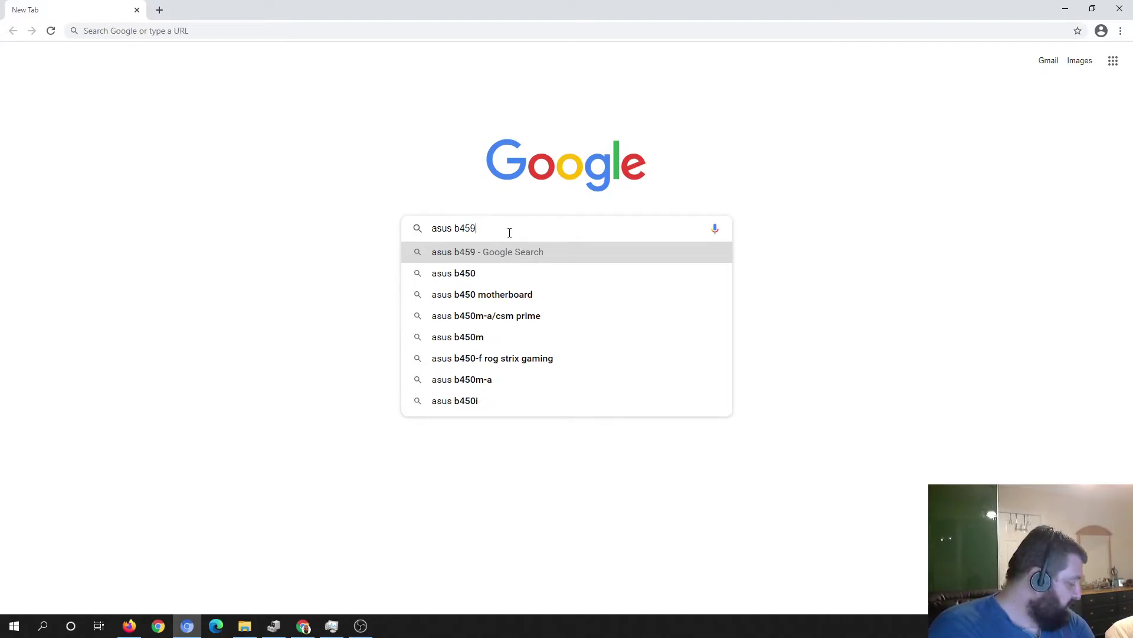
text(m)
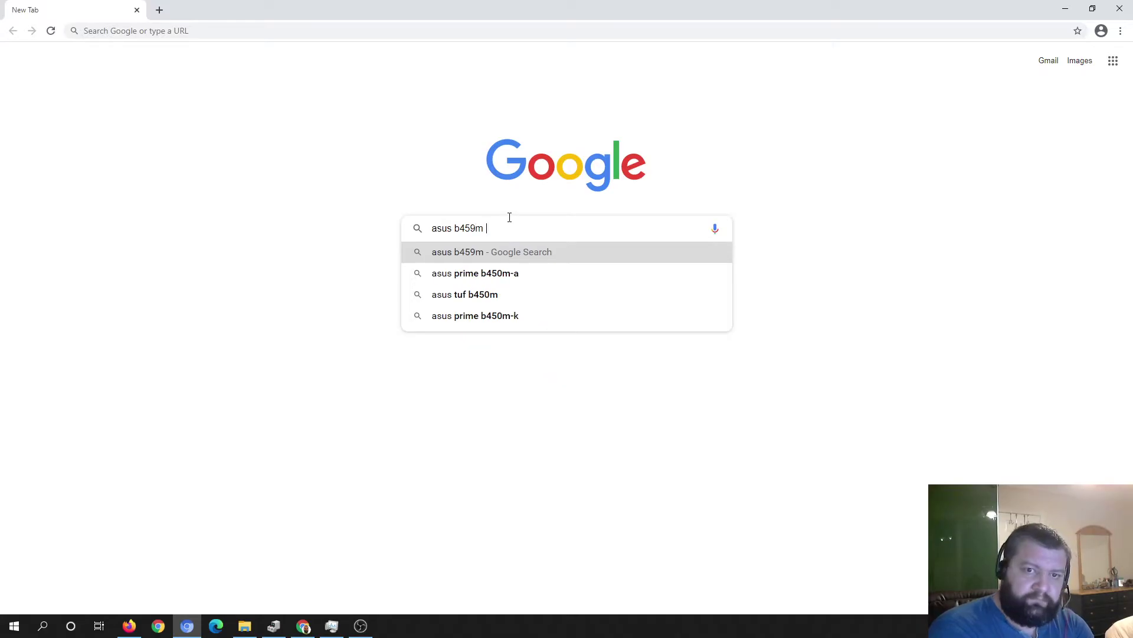
text(-)
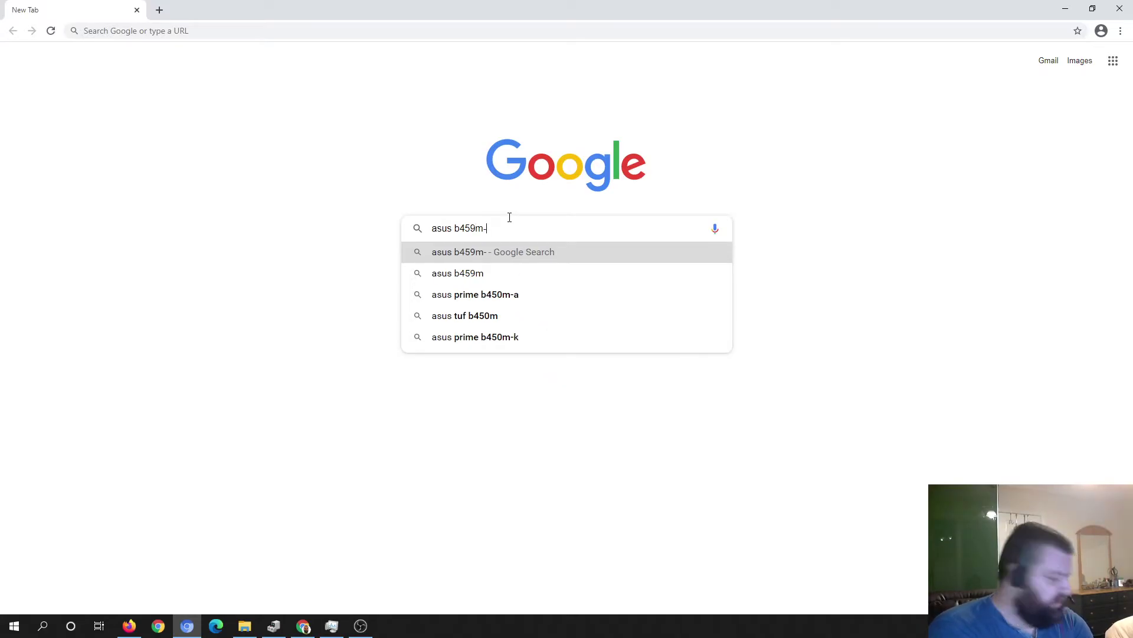
text(plus)
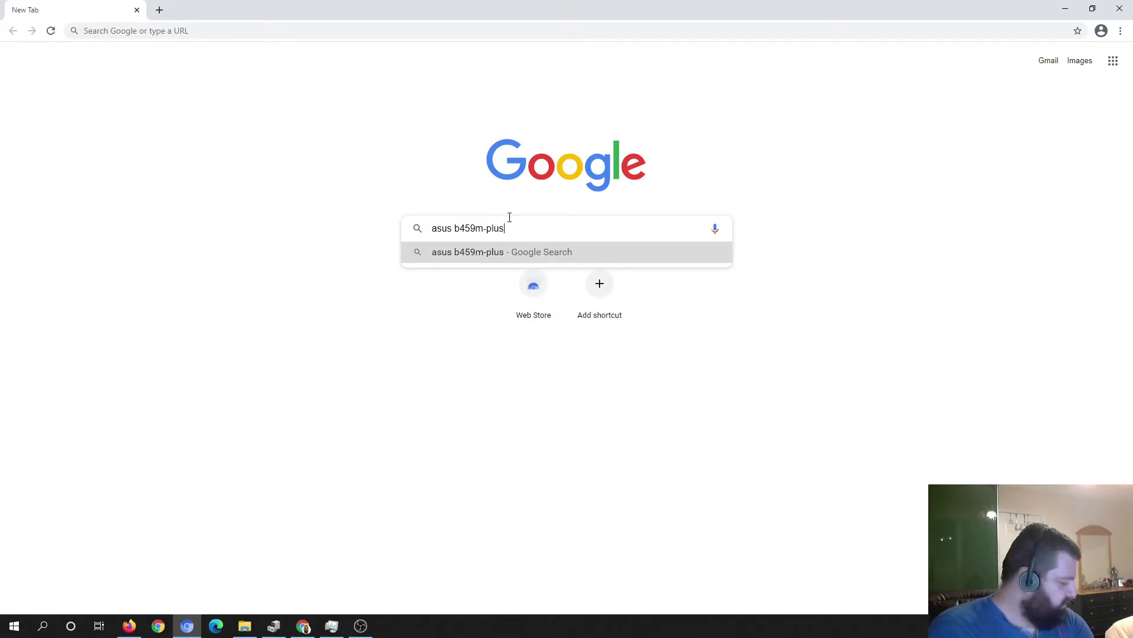
text( II)
key(Return)
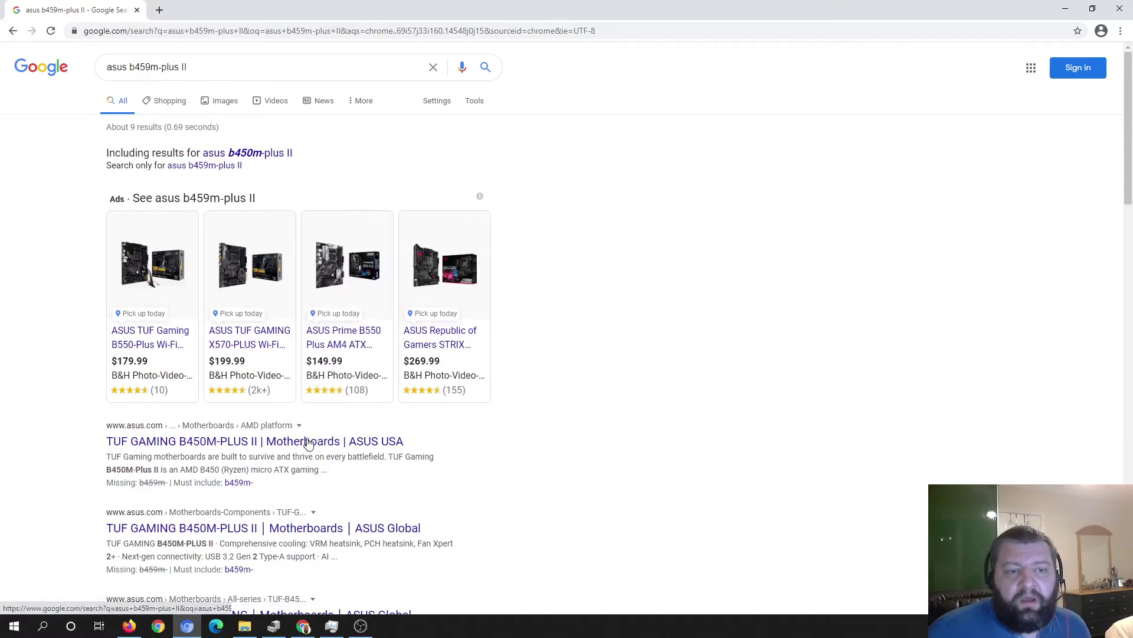
Step: Open the ASUS USA page for the TUF GAMING B450M-PLUS II and go to its Driver & Tools support section
click(309, 443)
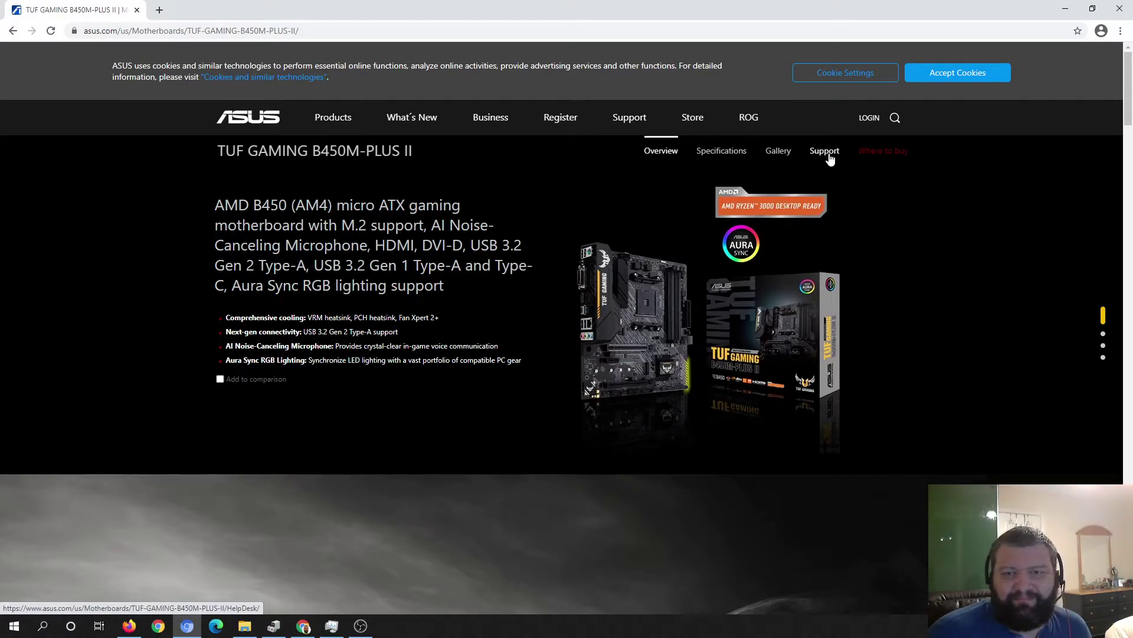
click(829, 156)
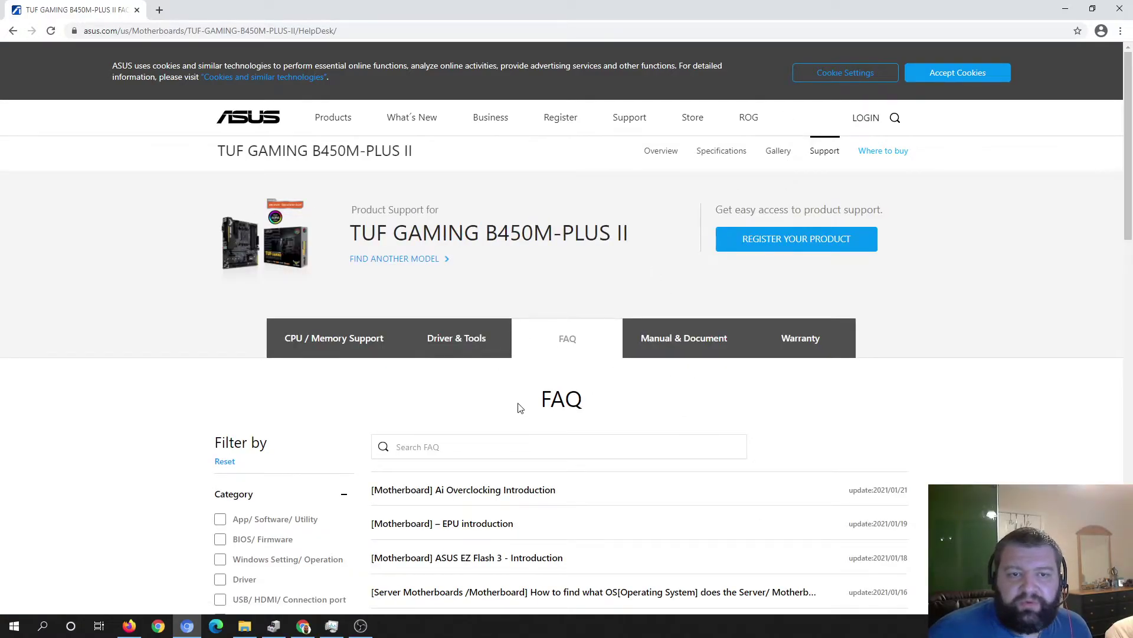
scroll(520, 407, down, 1)
click(461, 286)
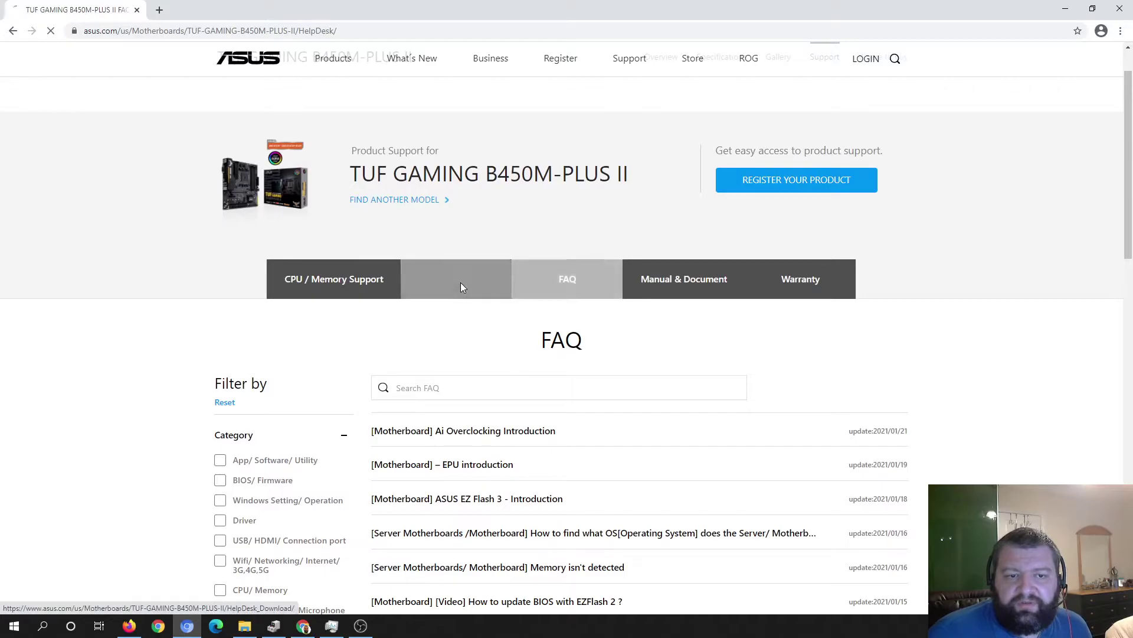
Step: Choose Others as the operating system for the driver downloads and show all available BIOS downloads
scroll(536, 408, down, 2)
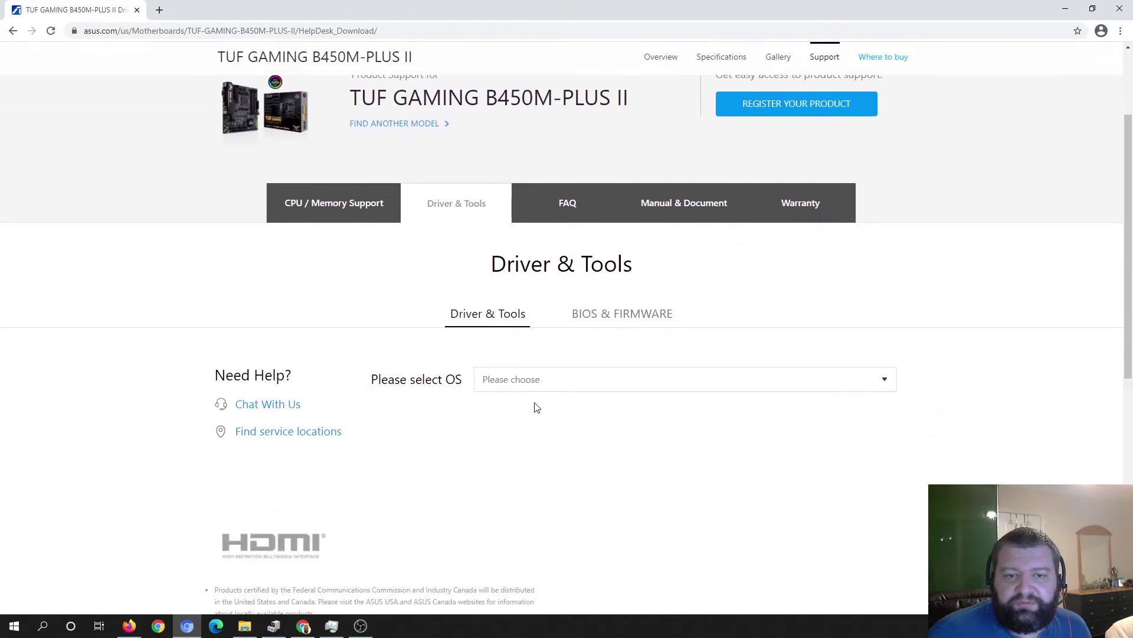
scroll(536, 408, down, 3)
click(603, 223)
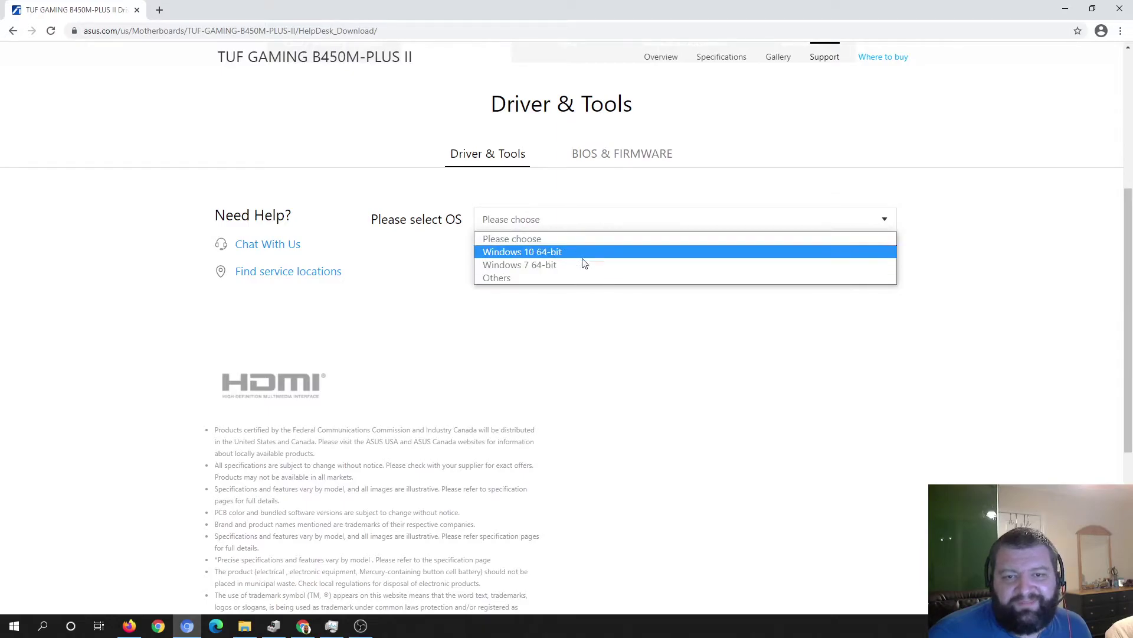
click(544, 277)
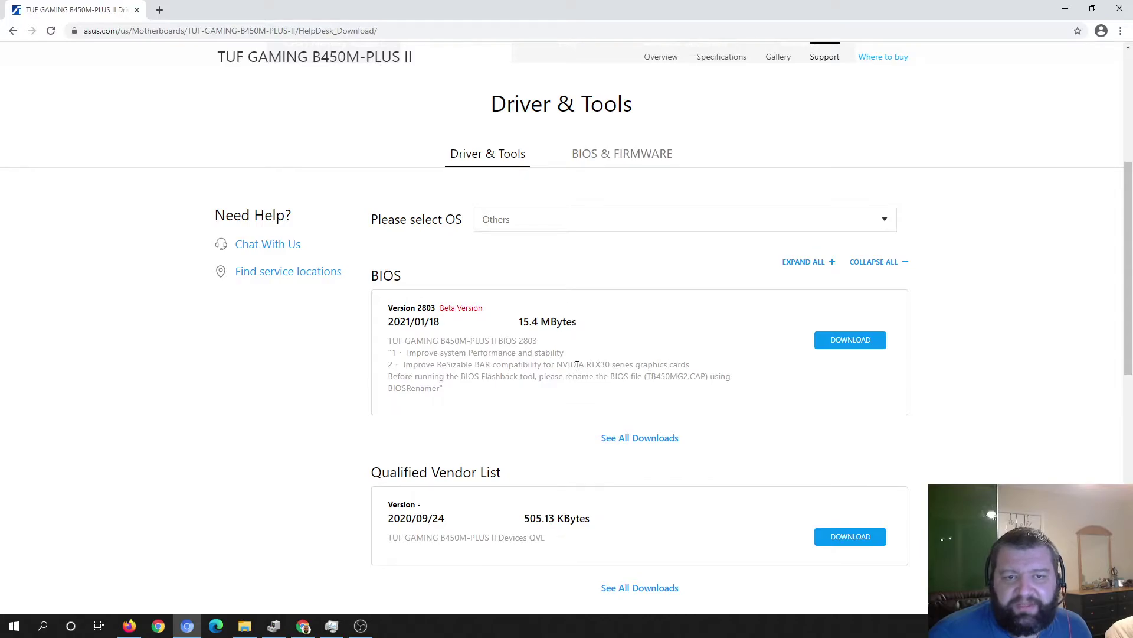
scroll(577, 365, down, 1)
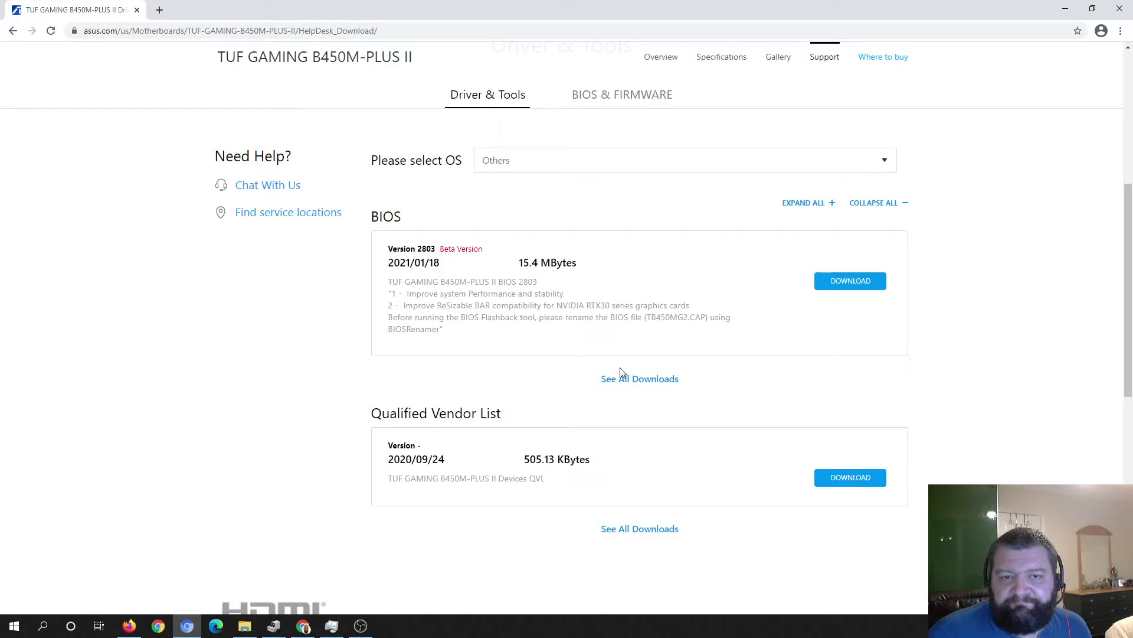
click(652, 380)
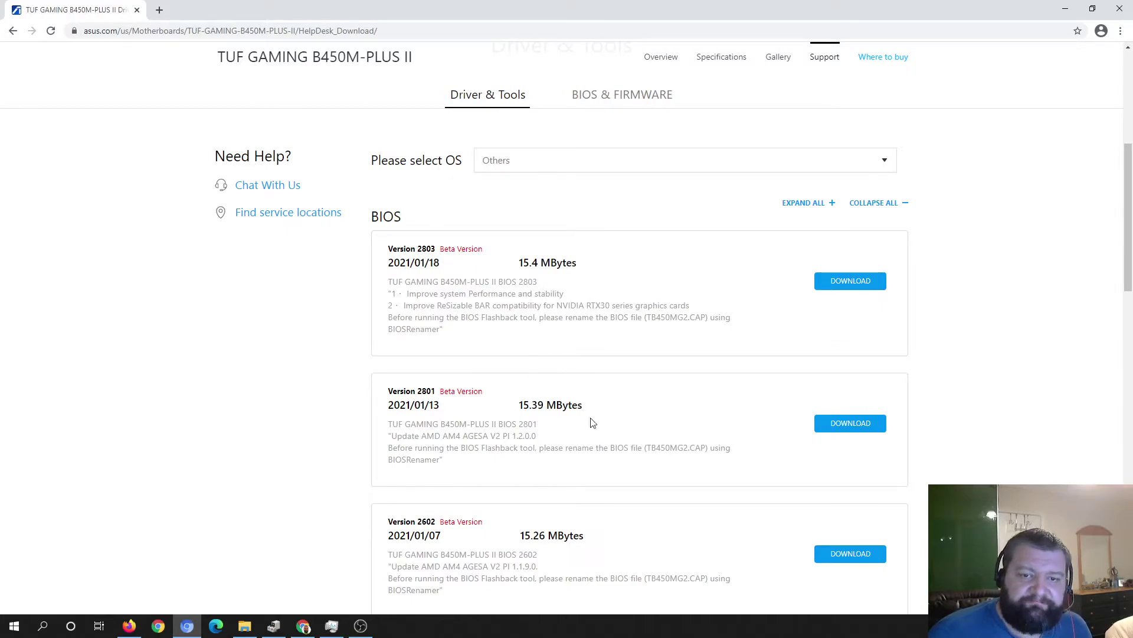
Step: Review the listed BIOS versions from 2803 down to 0309, including their release dates and descriptions
scroll(571, 444, down, 2)
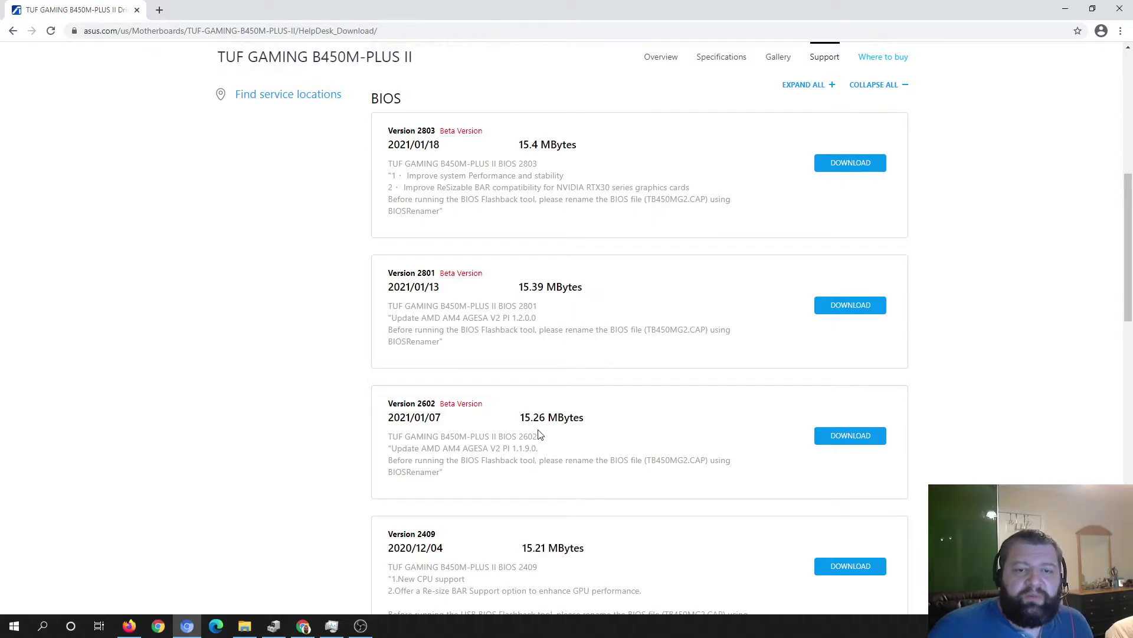
scroll(539, 431, down, 3)
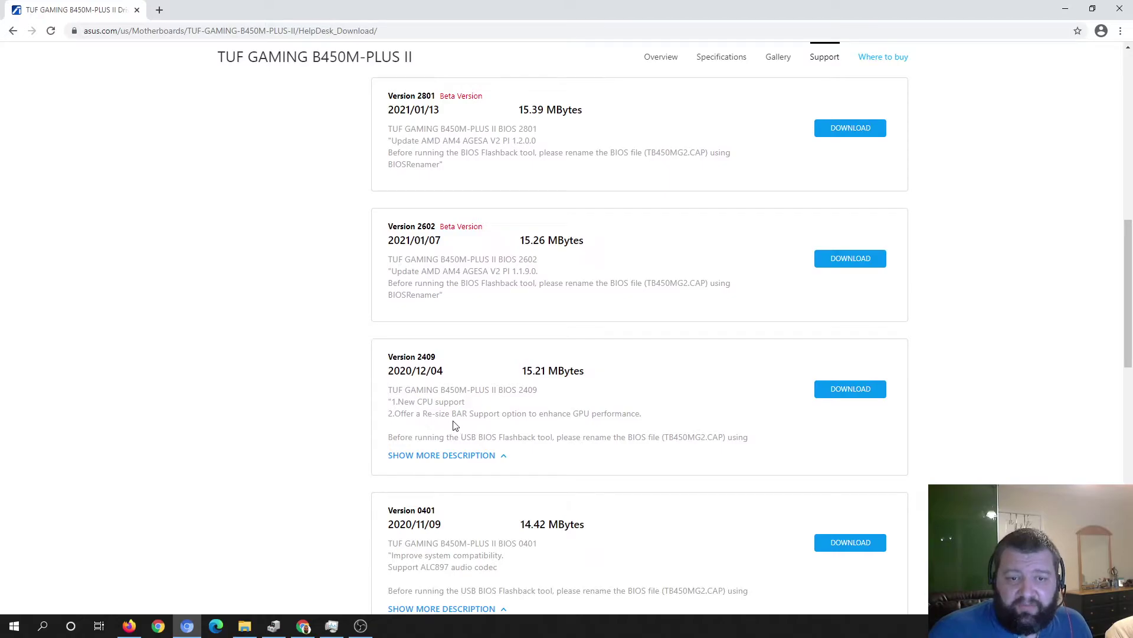
scroll(455, 425, down, 1)
scroll(458, 425, down, 3)
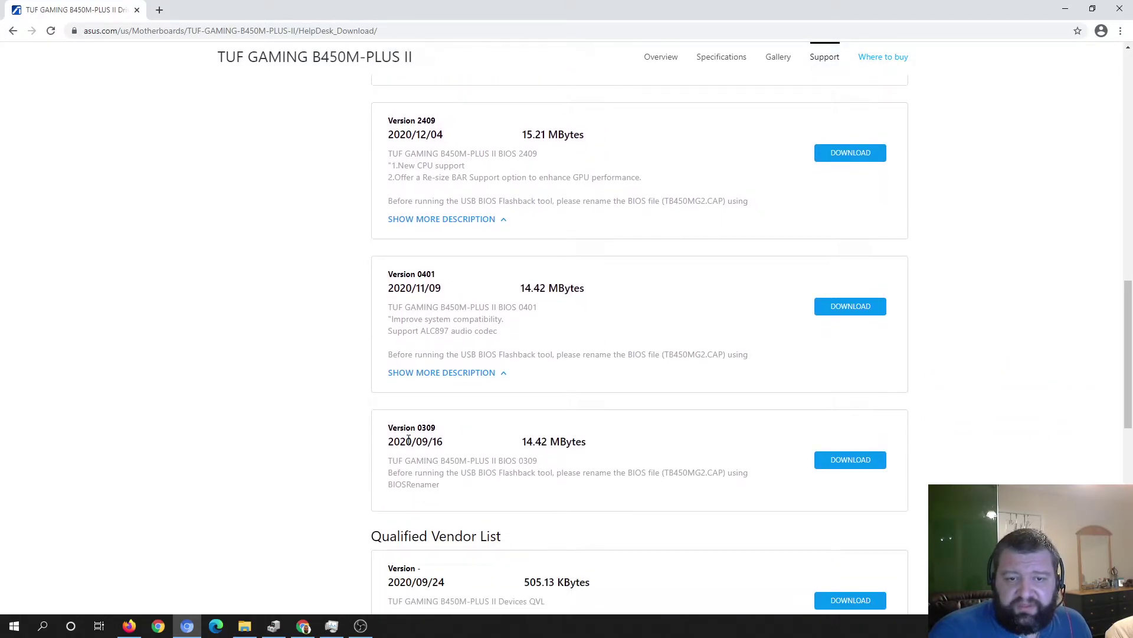
scroll(483, 481, down, 1)
drag(623, 418, 451, 380)
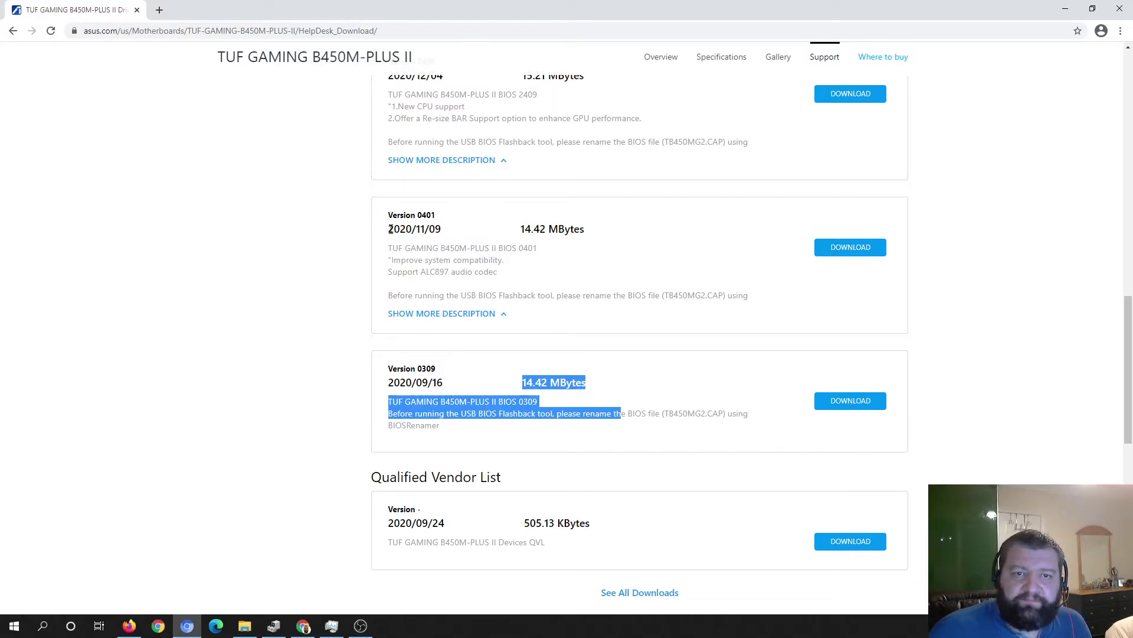
Step: Compare the release dates and change descriptions of BIOS versions 0401 and 2409
drag(390, 229, 581, 233)
drag(409, 266, 506, 267)
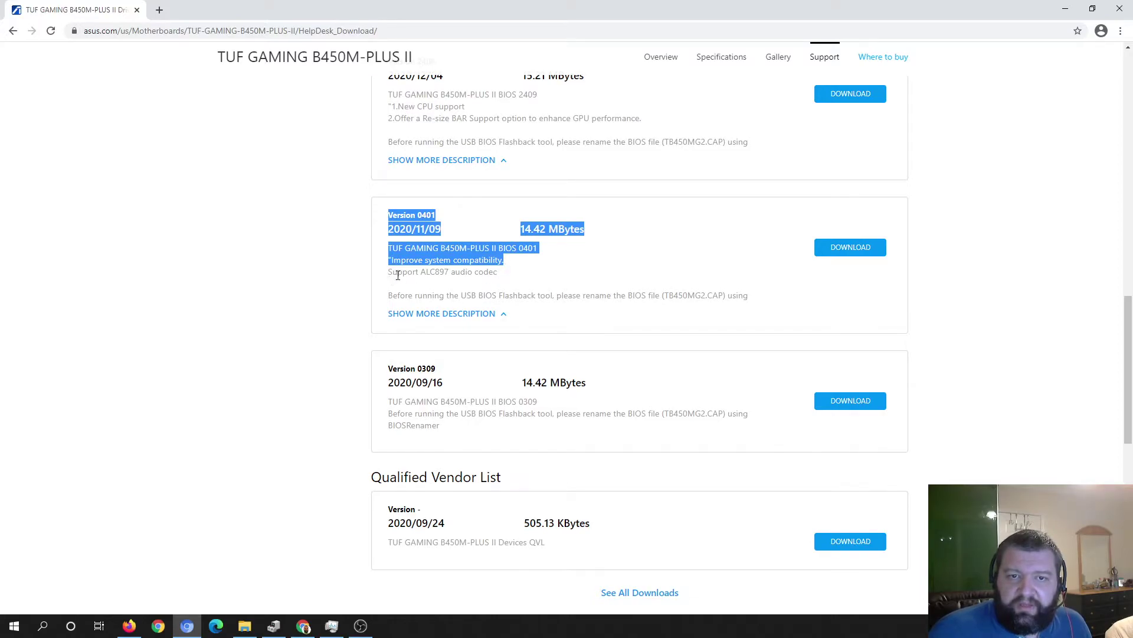
drag(391, 273, 503, 279)
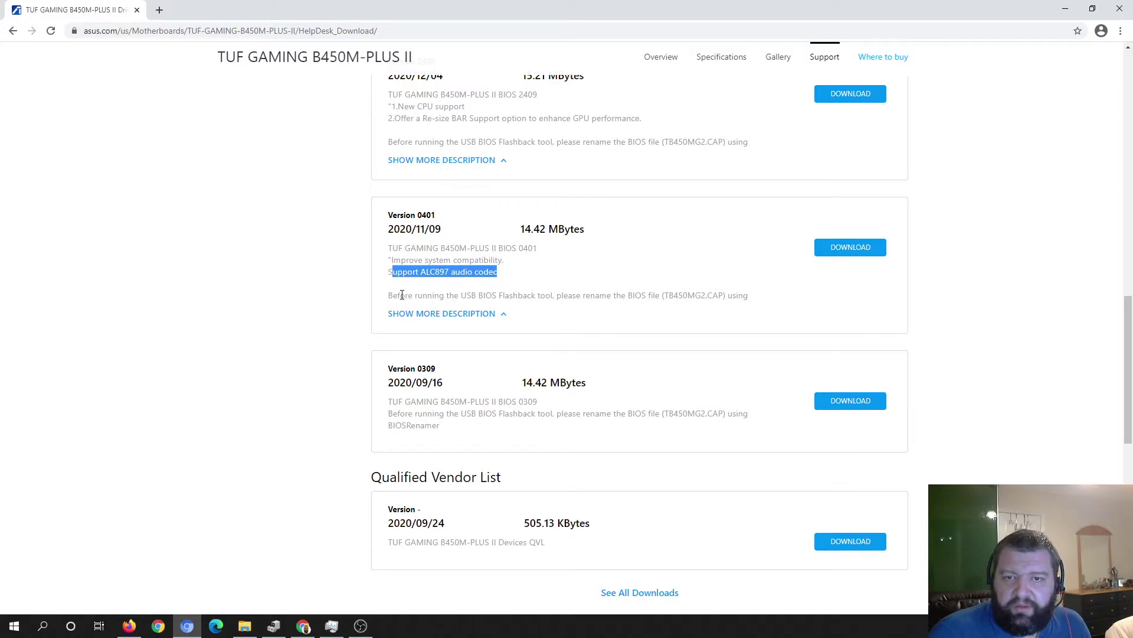
scroll(584, 368, up, 1)
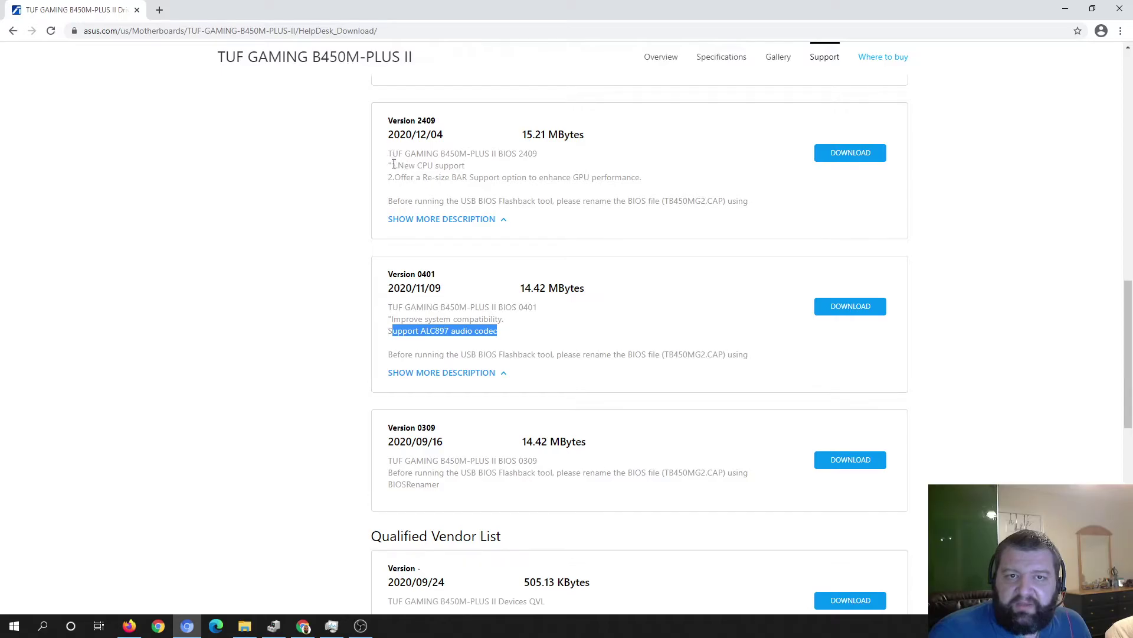
drag(387, 275, 586, 299)
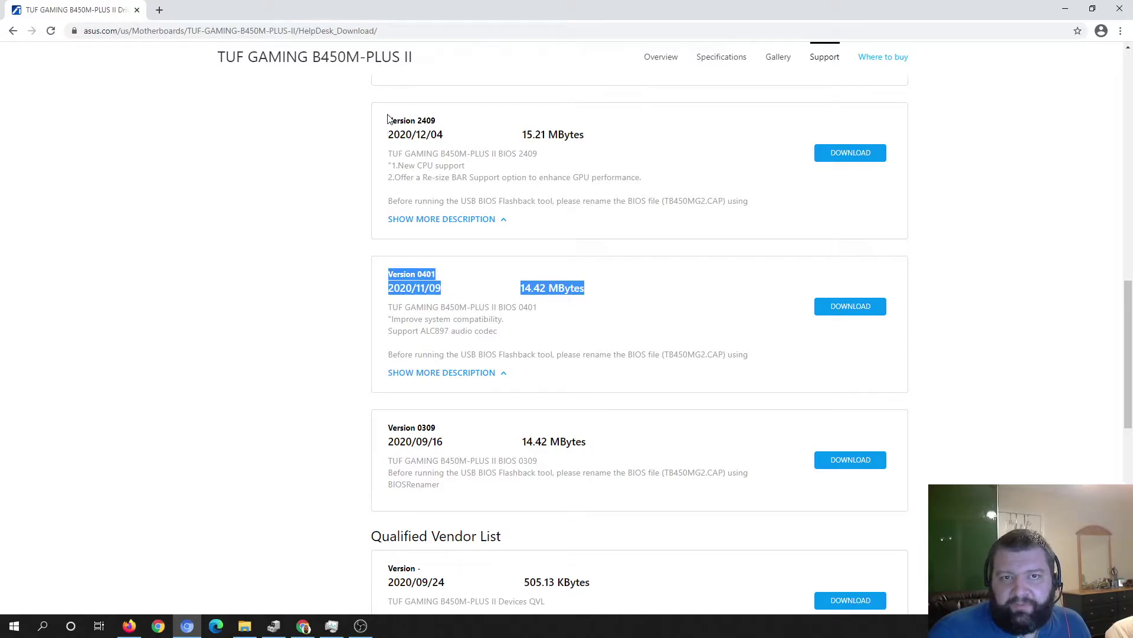
drag(392, 121, 620, 199)
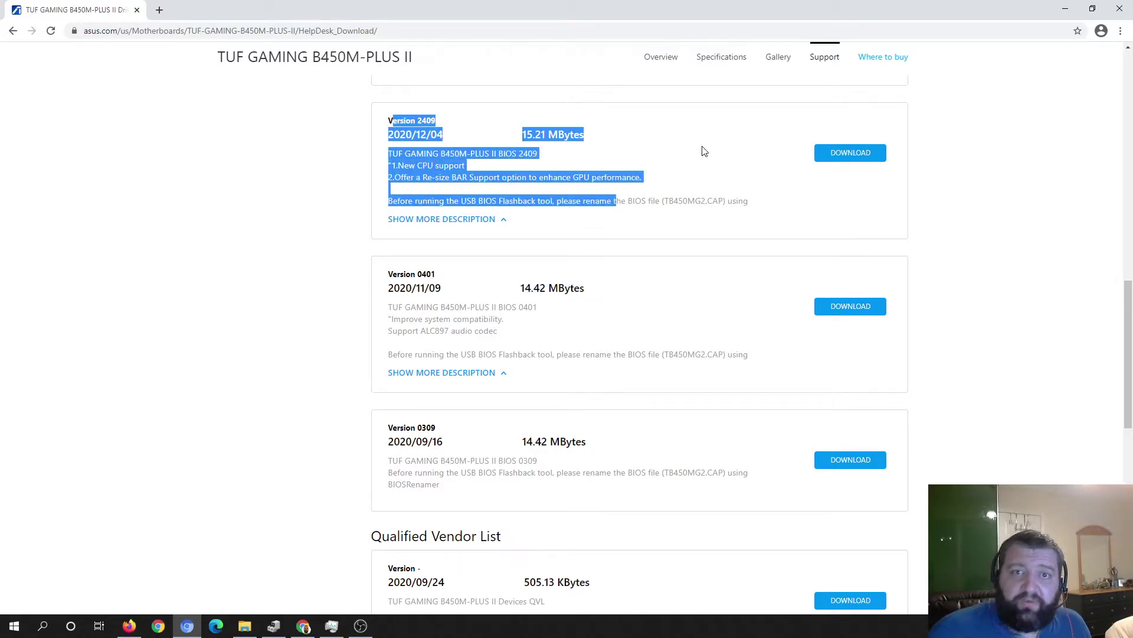
Step: Expand the description of BIOS version 2409 and download that version
click(530, 220)
scroll(536, 229, up, 2)
scroll(536, 229, up, 5)
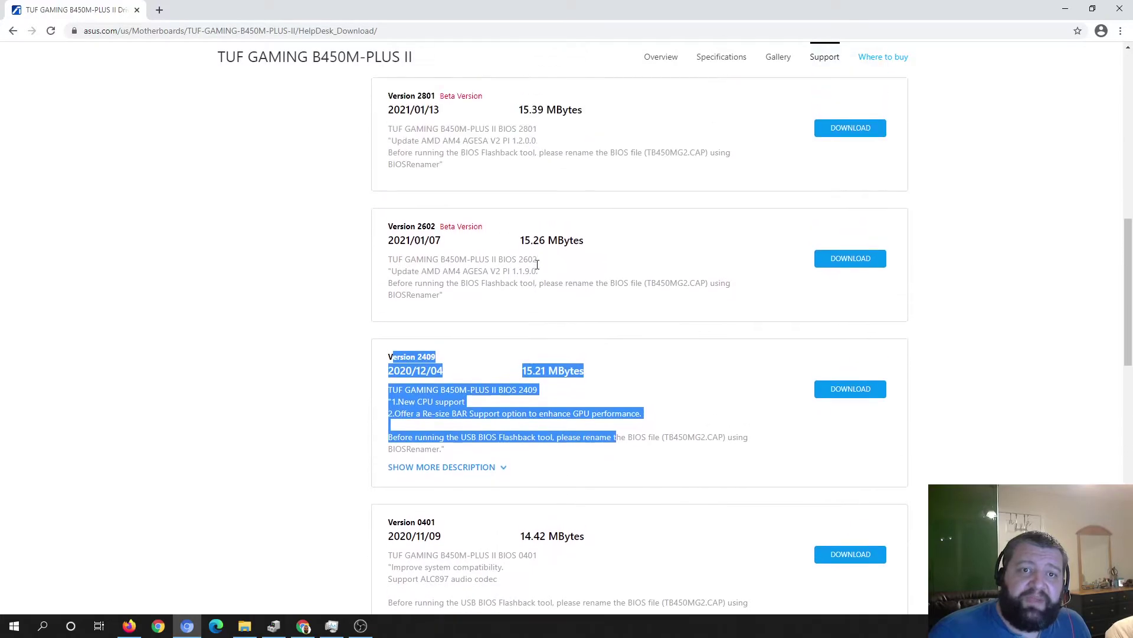
scroll(541, 467, down, 2)
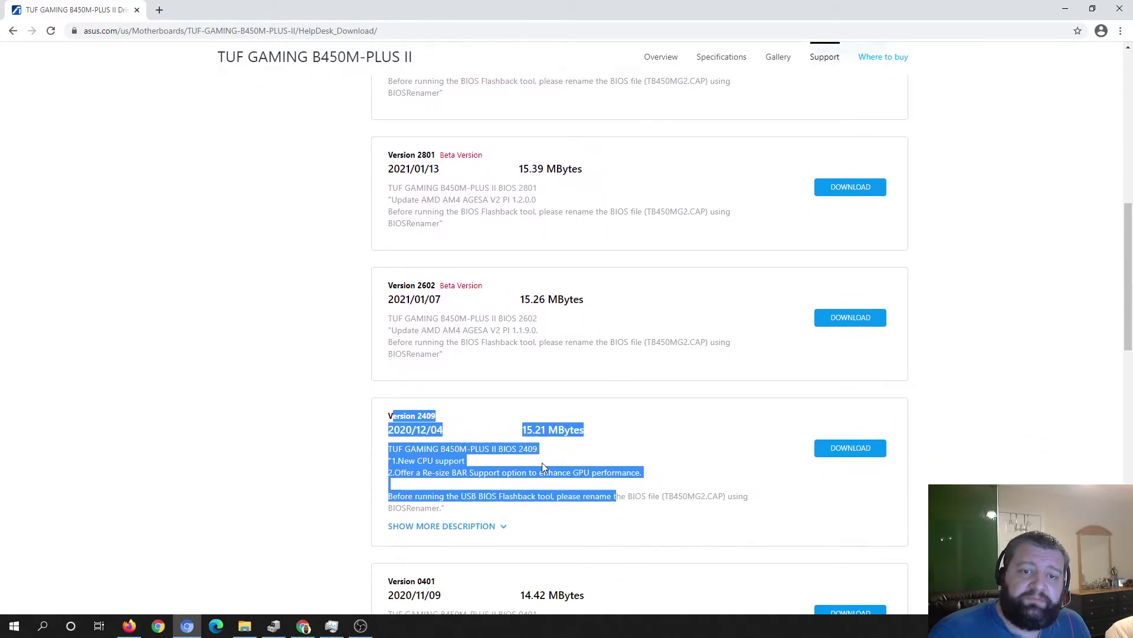
click(850, 448)
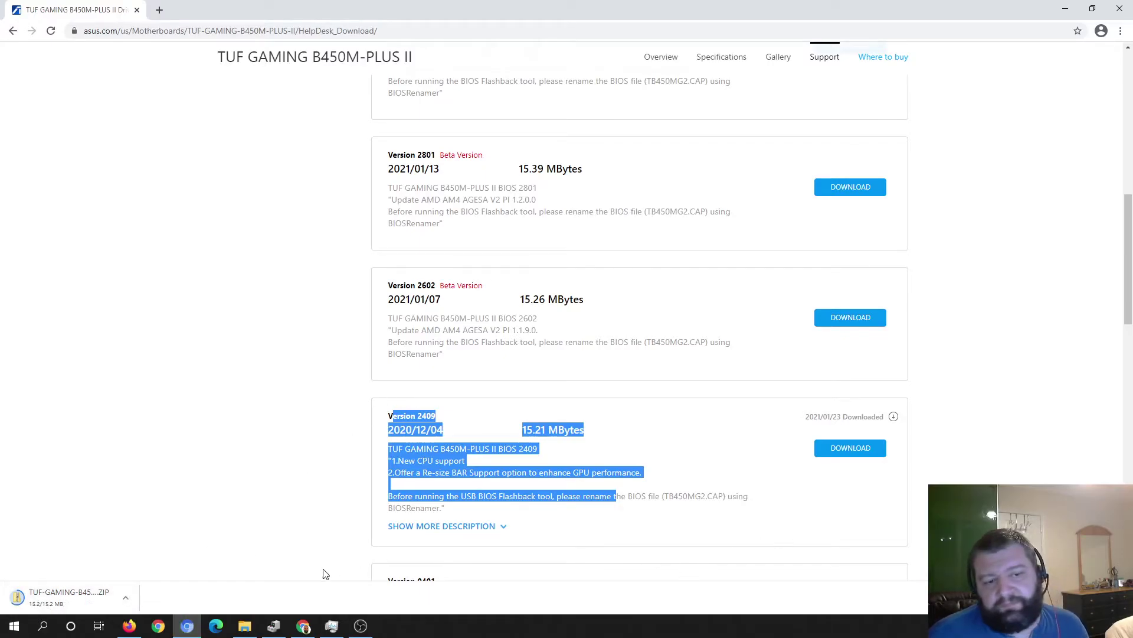
Step: In File Explorer, extract the newly downloaded TUF-GAMING-B450M-PLUS-II-ASUS-2409 archive into its suggested folder in Downloads
click(244, 625)
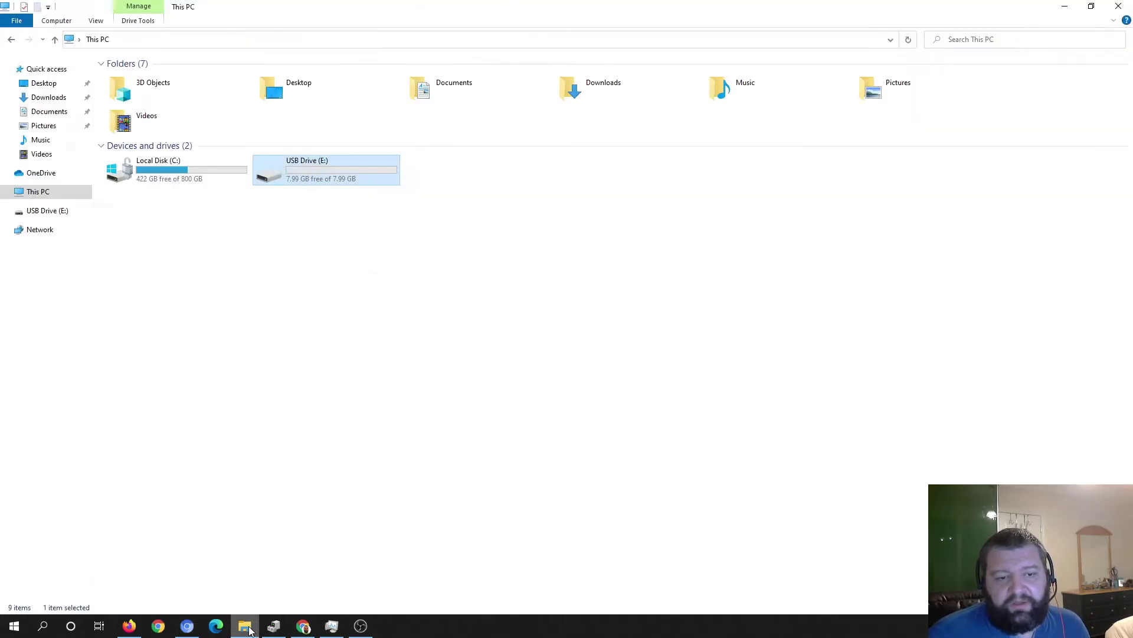
click(55, 99)
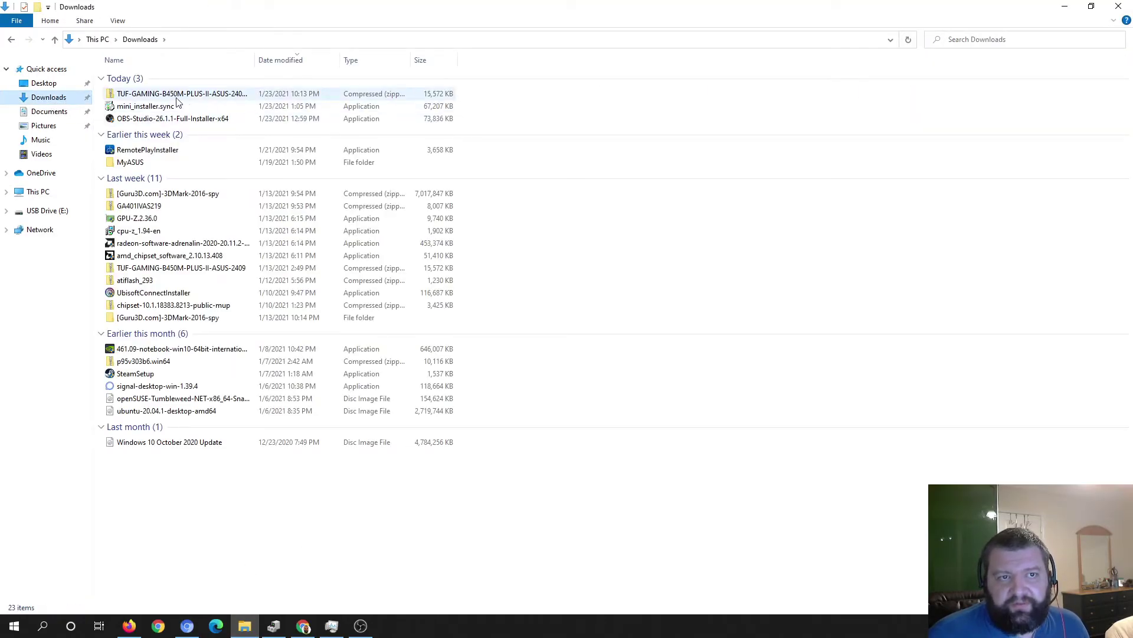
right_click(155, 97)
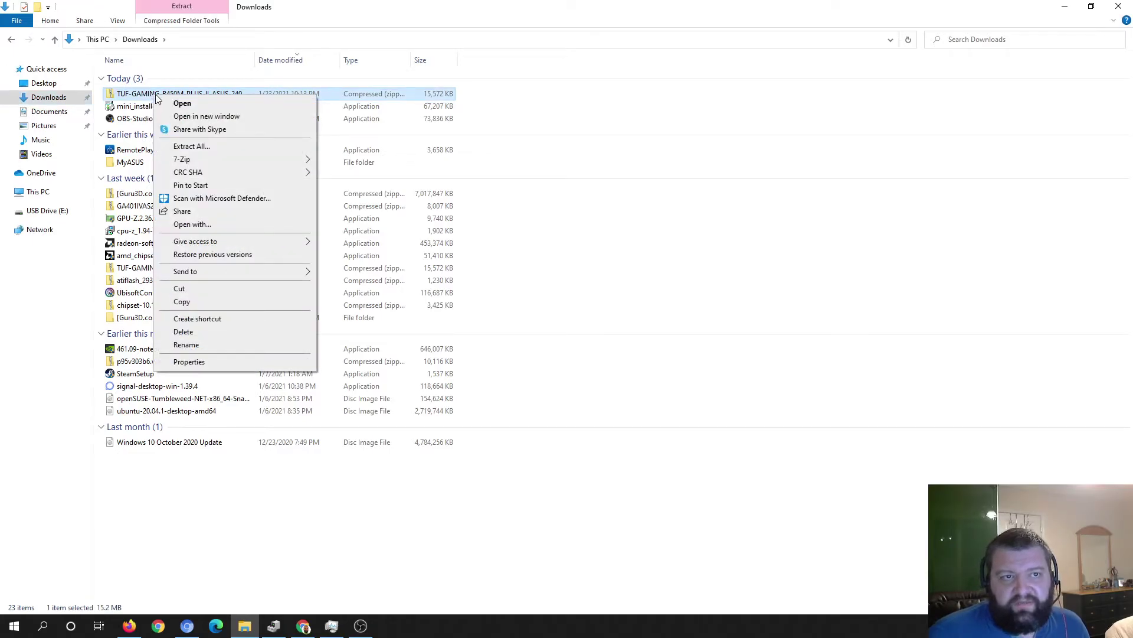
mouse_move(247, 177)
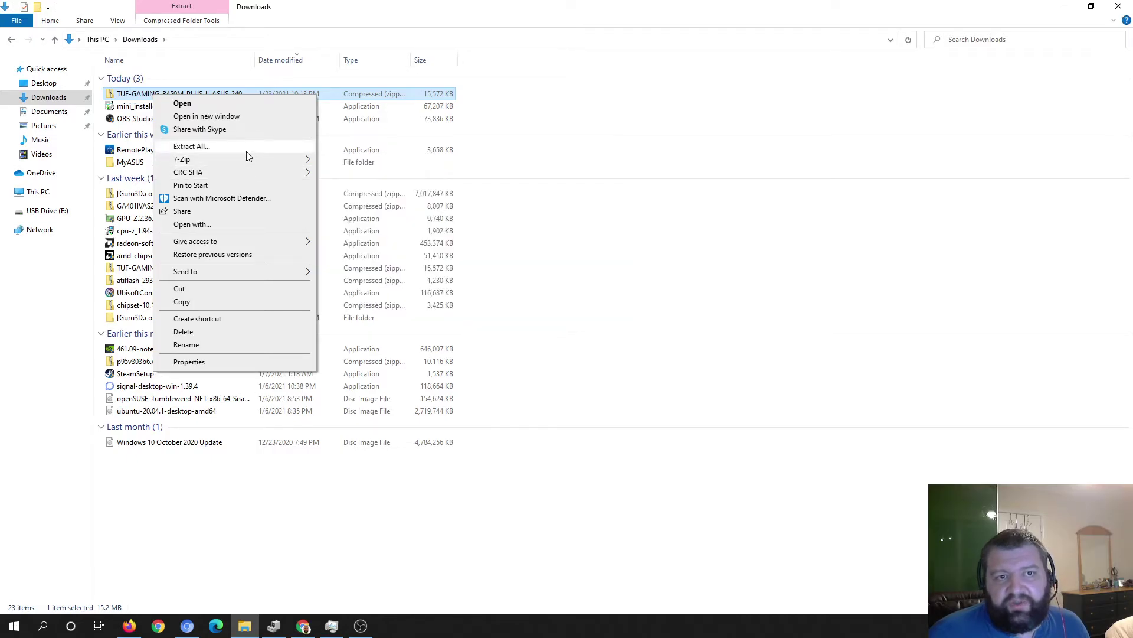
click(247, 151)
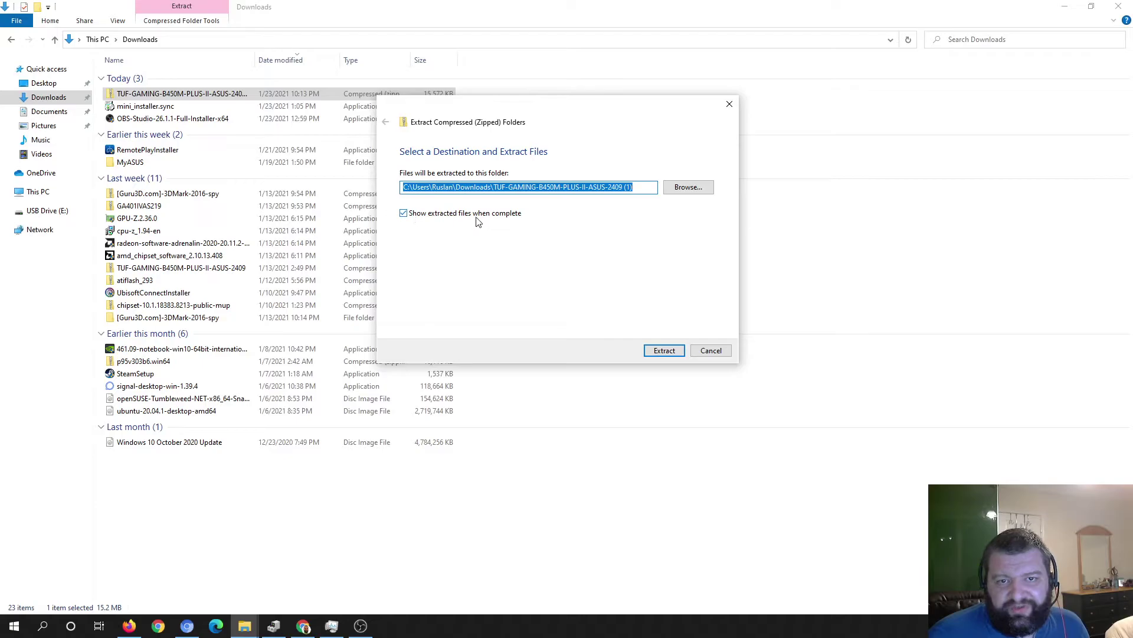
click(664, 350)
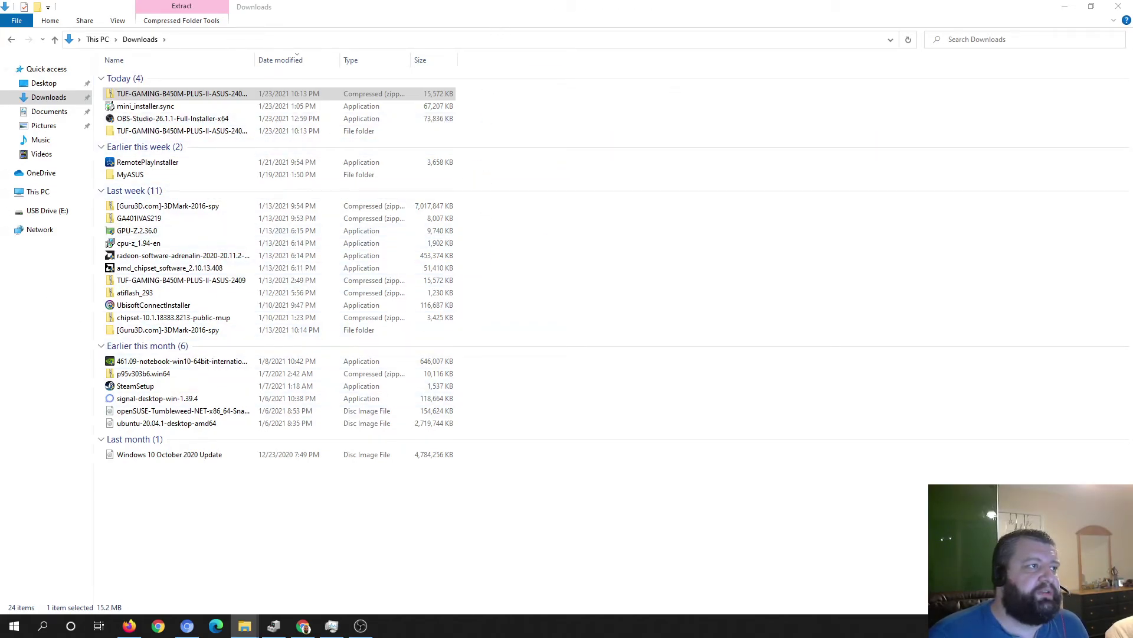
Step: Copy the extracted TUF-GAMING-B450M-PLUS-II-ASUS-2409 CAP file to the USB Drive (E:)
drag(475, 201, 597, 75)
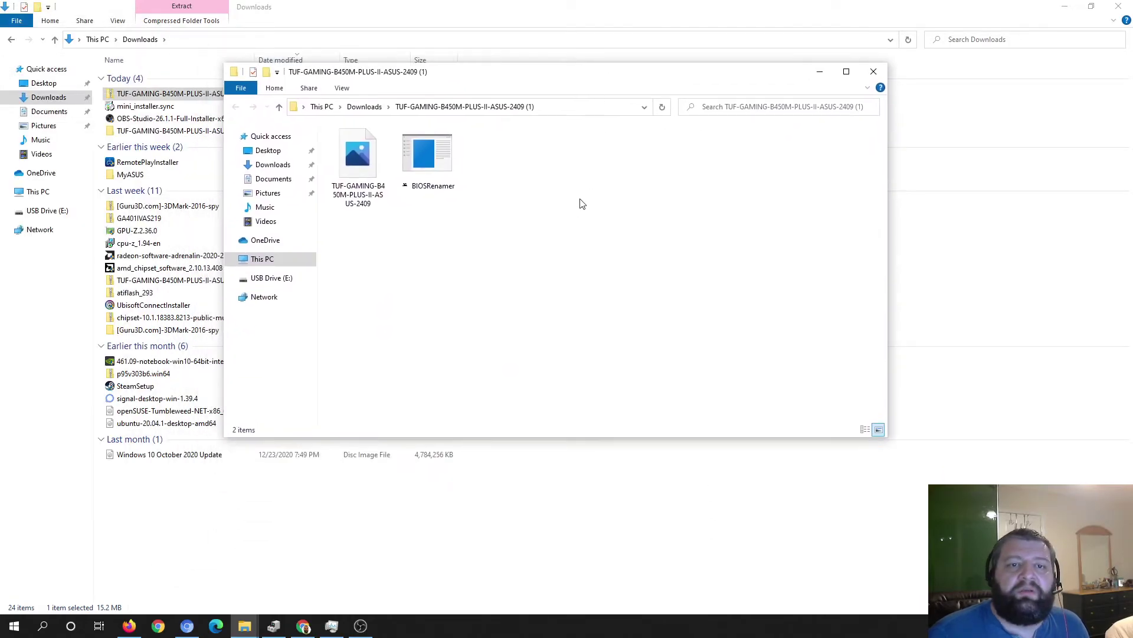
click(361, 163)
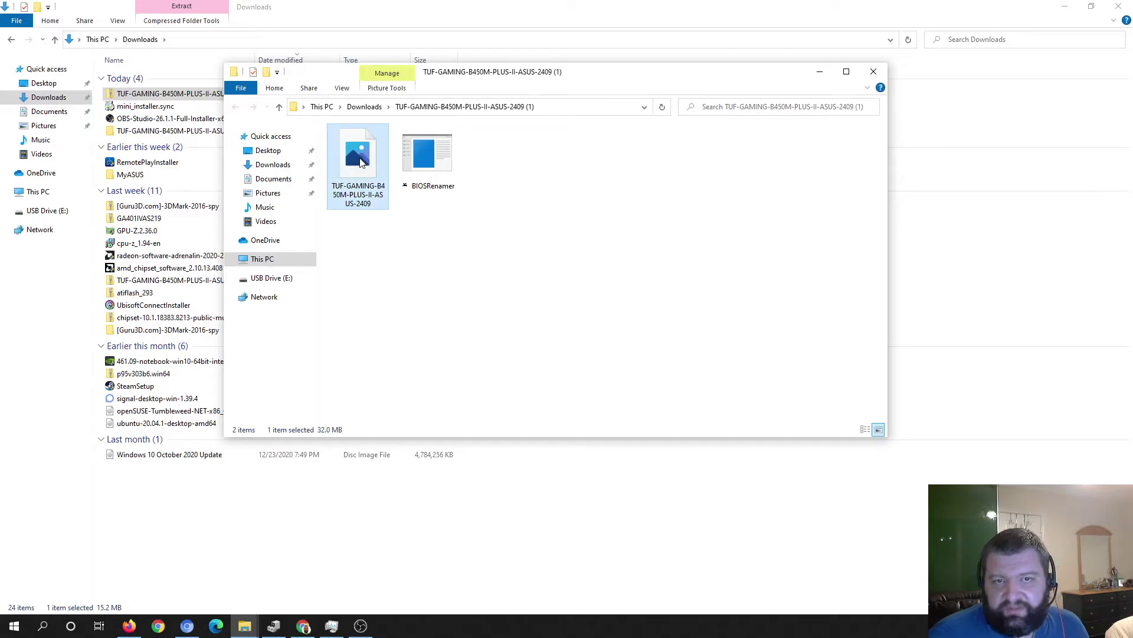
right_click(360, 161)
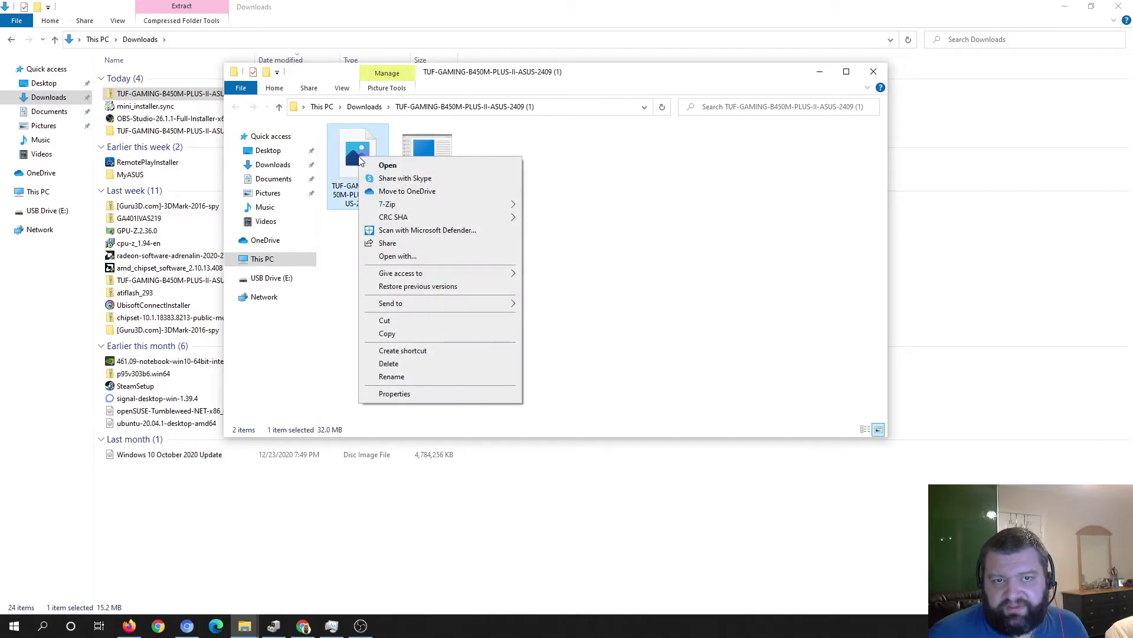
click(432, 334)
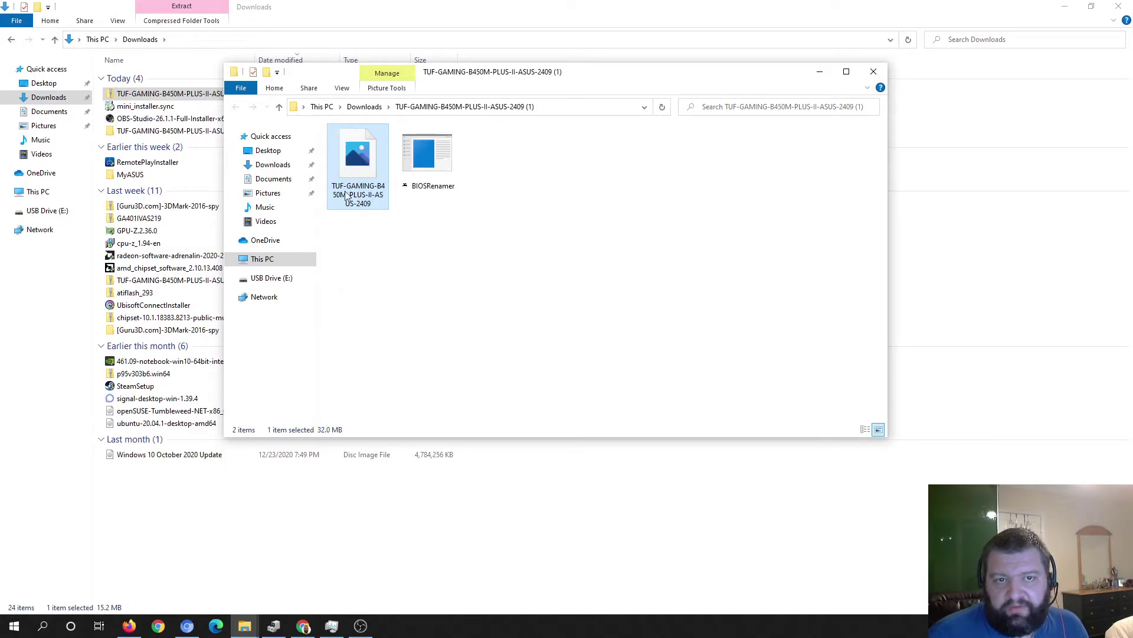
click(269, 281)
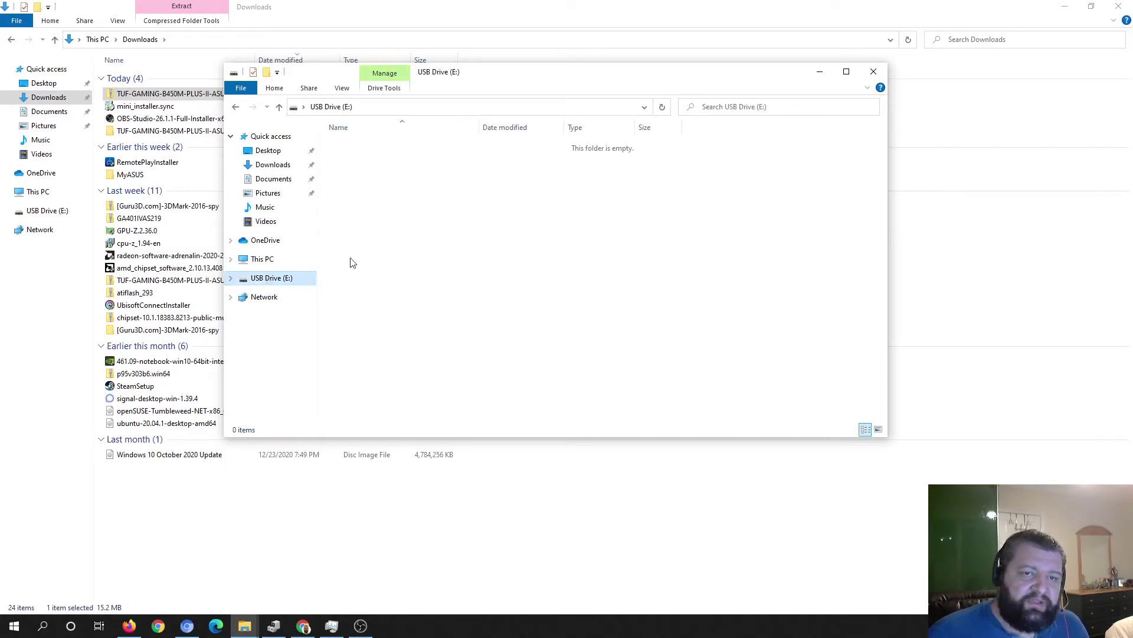
right_click(409, 169)
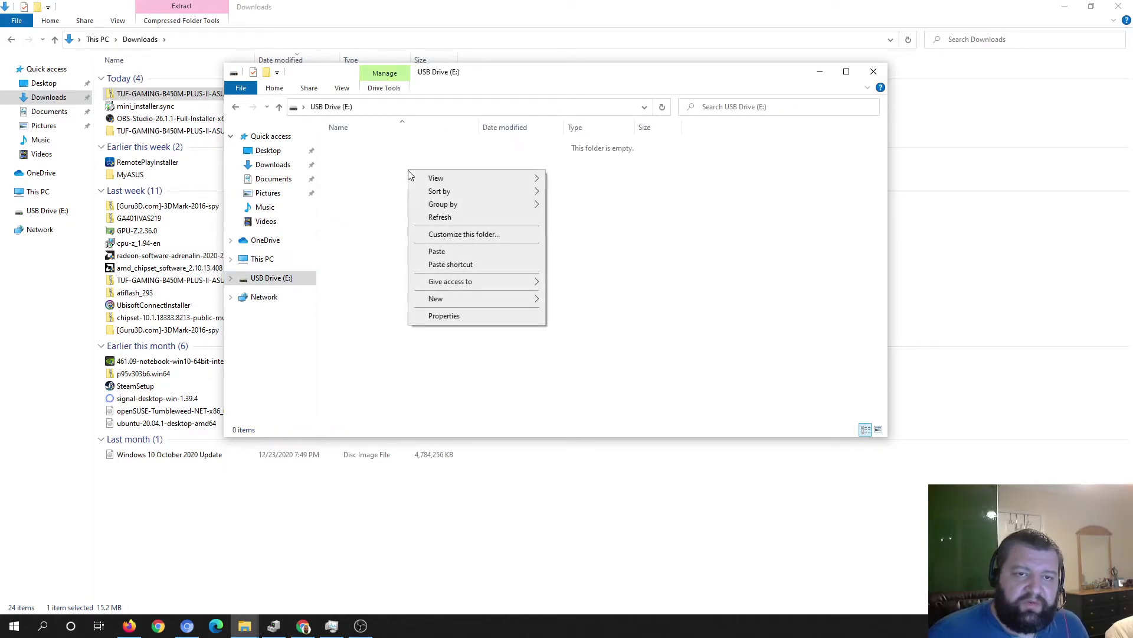
click(468, 254)
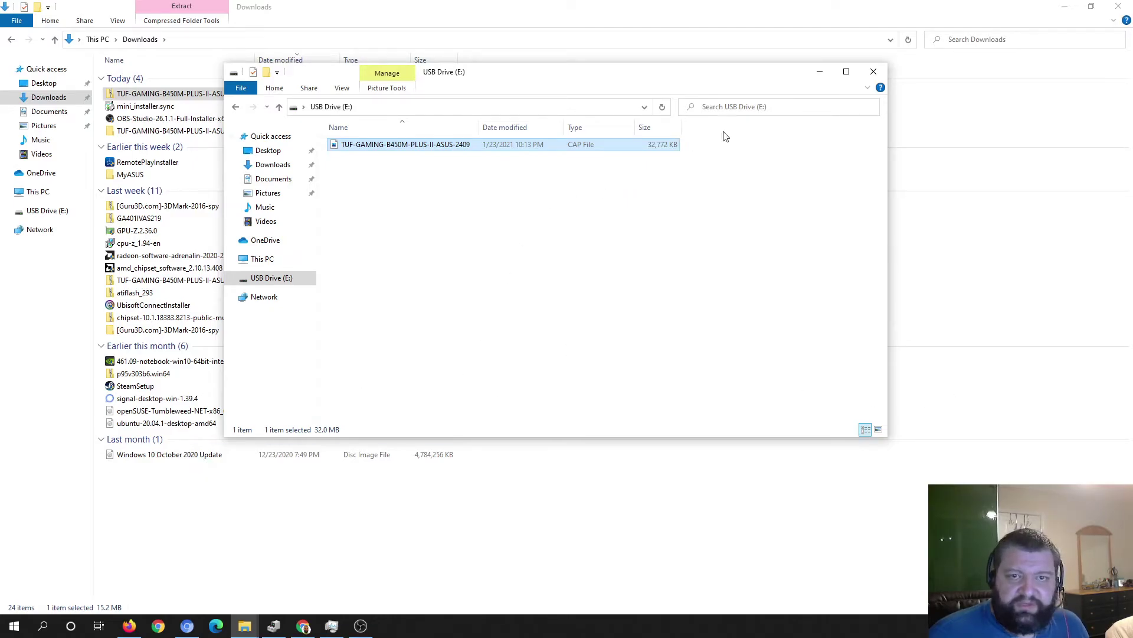
Step: Close the USB drive's window and check the list of connected drives in This PC
click(874, 74)
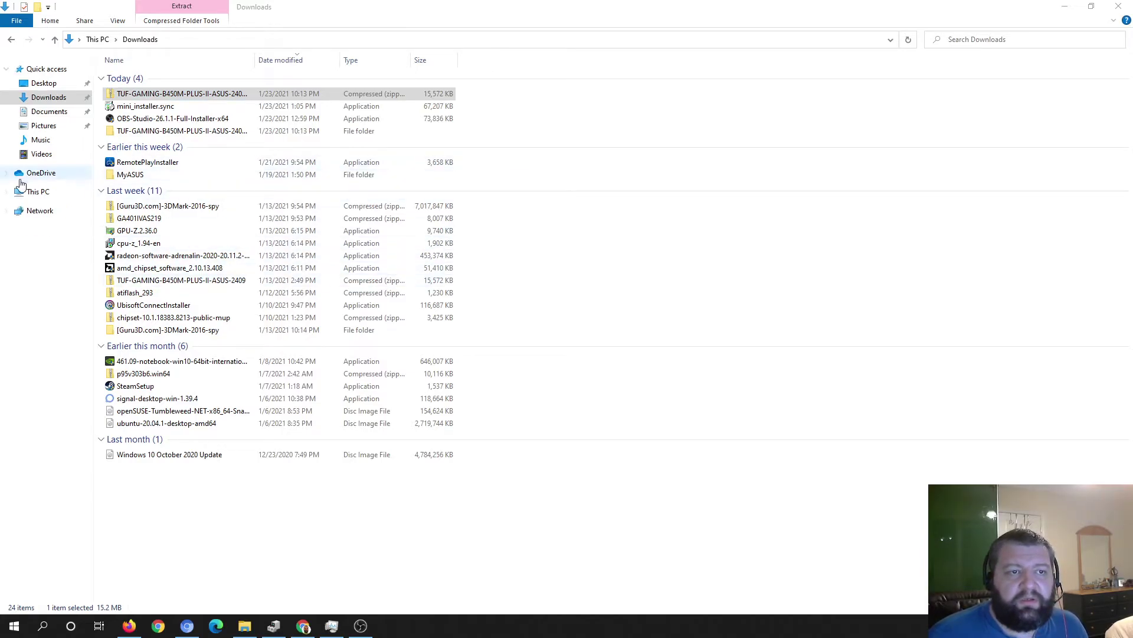
click(39, 192)
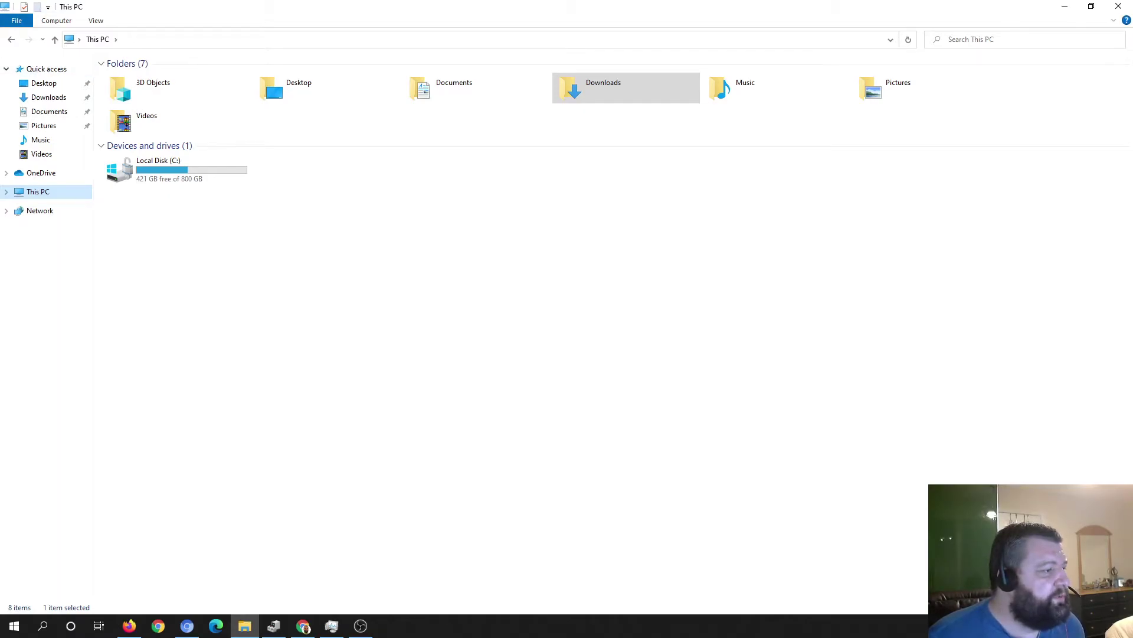
key(alt+Tab)
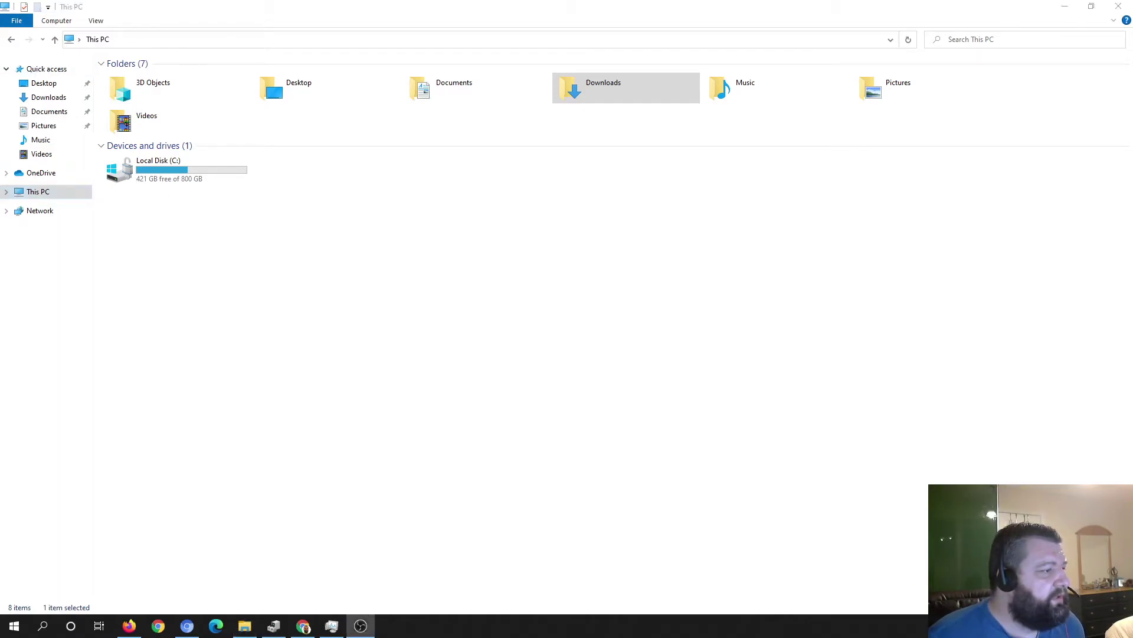
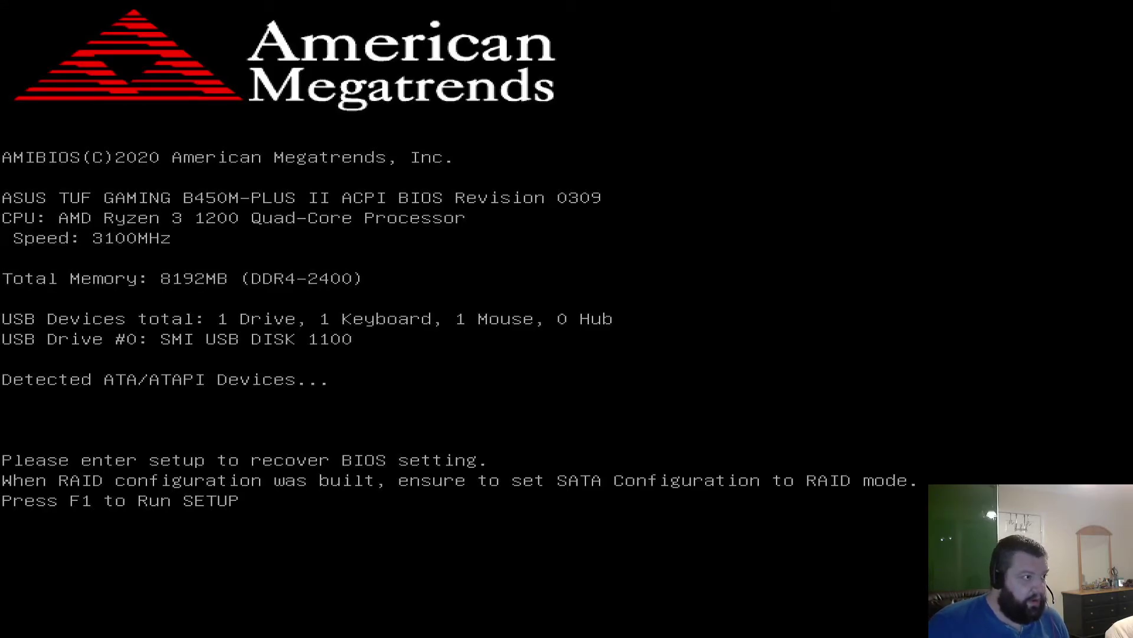
Step: Enter the motherboard's UEFI BIOS setup, switch to Advanced Mode and open the ASUS EZ Flash 3 Utility
key(F1)
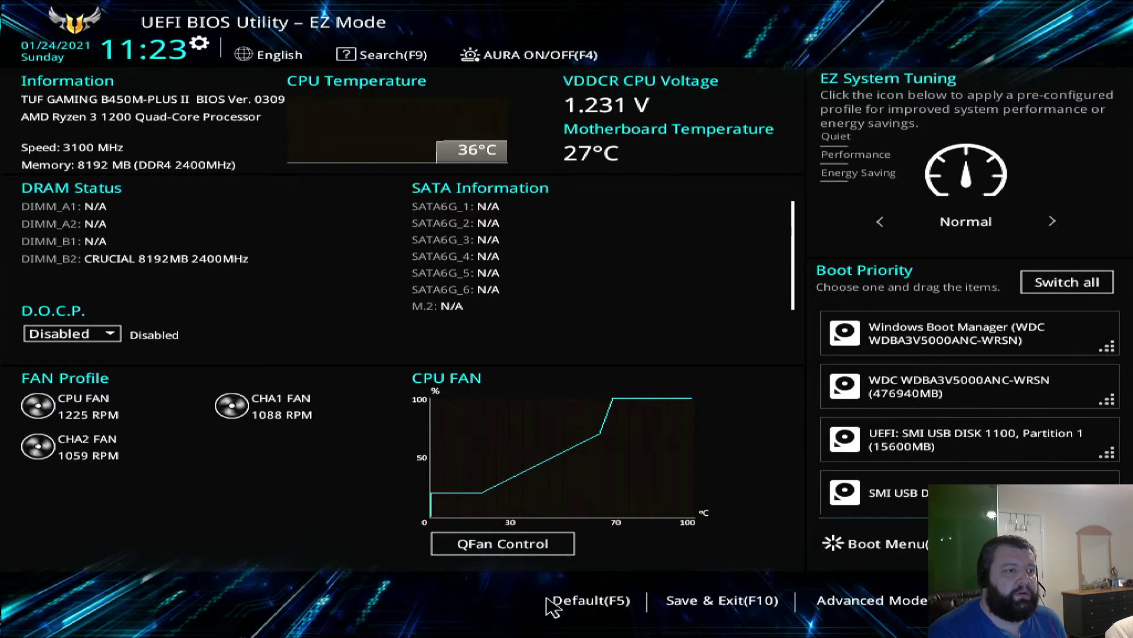
click(891, 601)
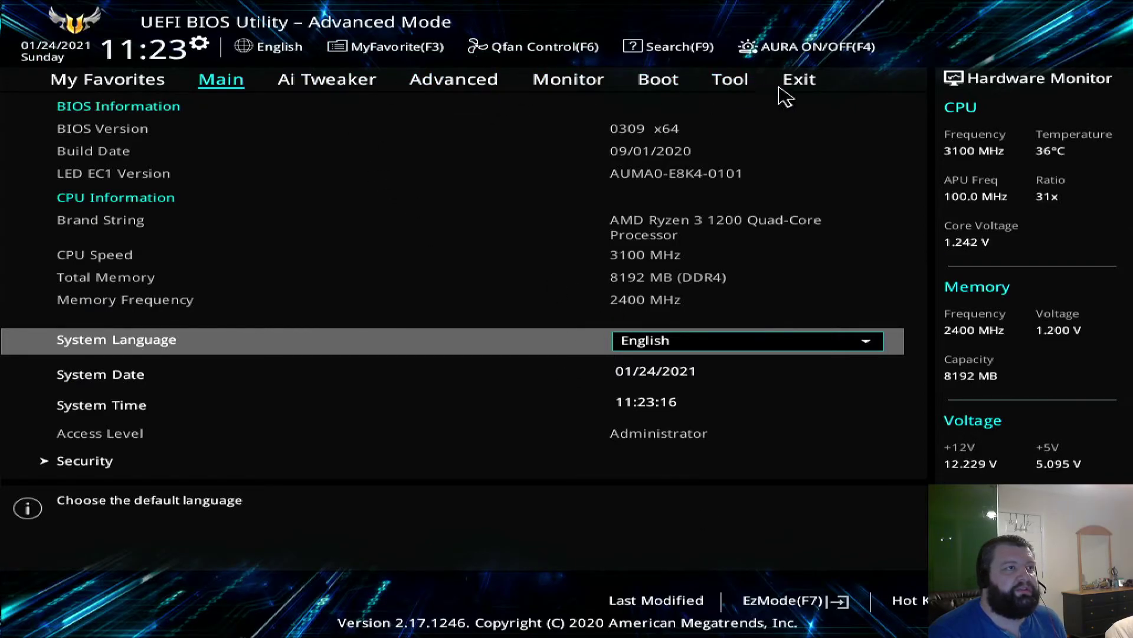
click(732, 82)
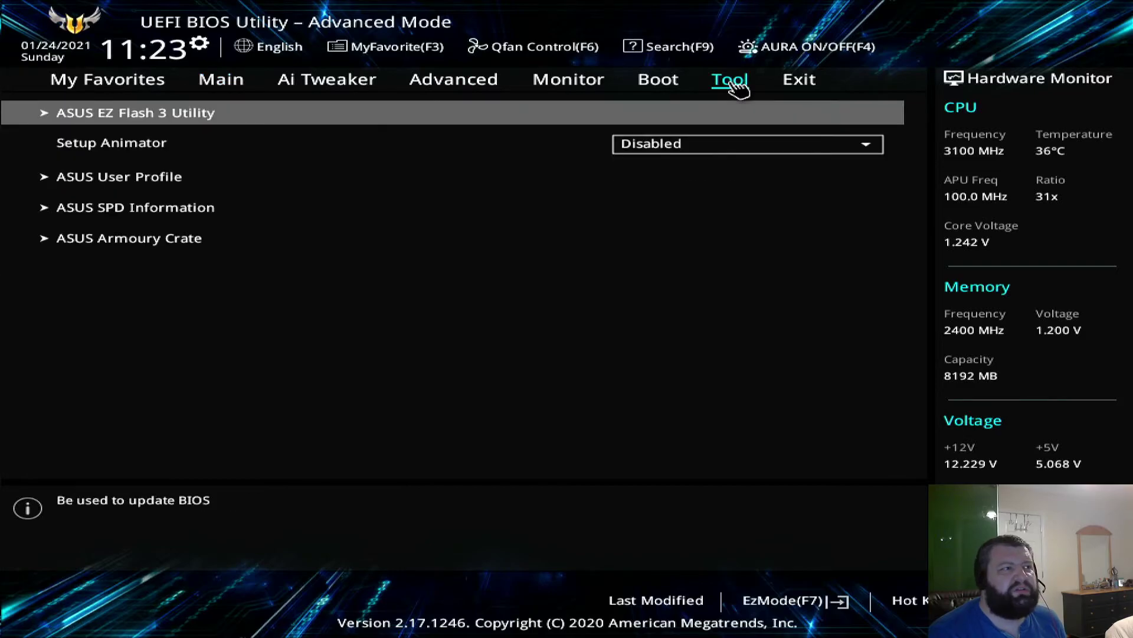
click(199, 115)
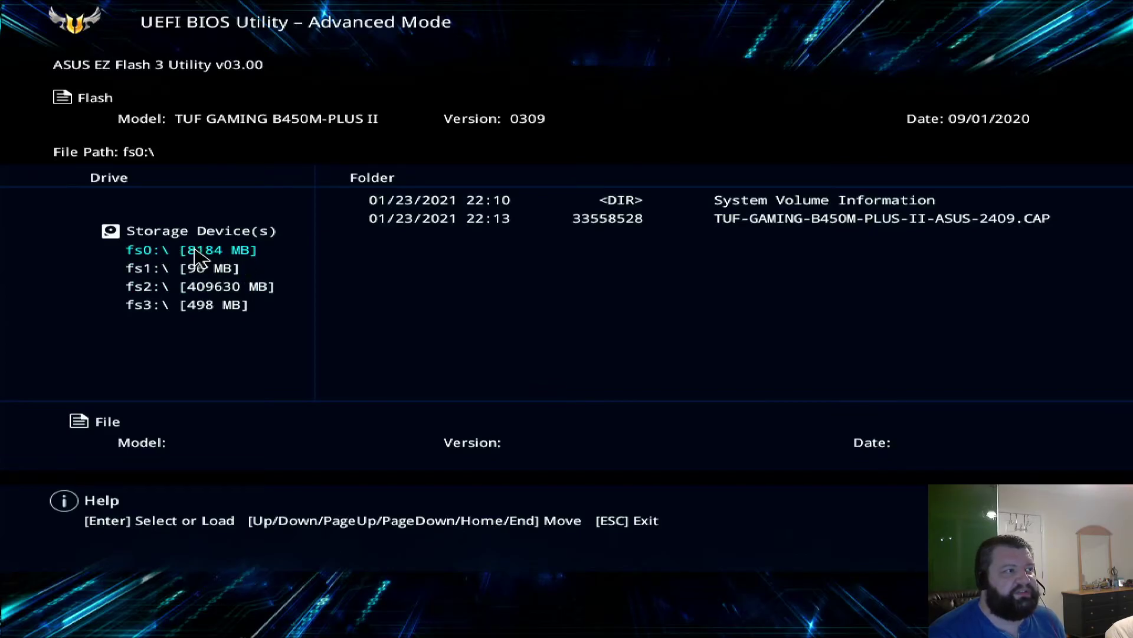
Step: Flash the BIOS with TUF-GAMING-B450M-PLUS-II-ASUS-2409.CAP from drive fs0, confirming the file read and update, and let the system reset
click(757, 226)
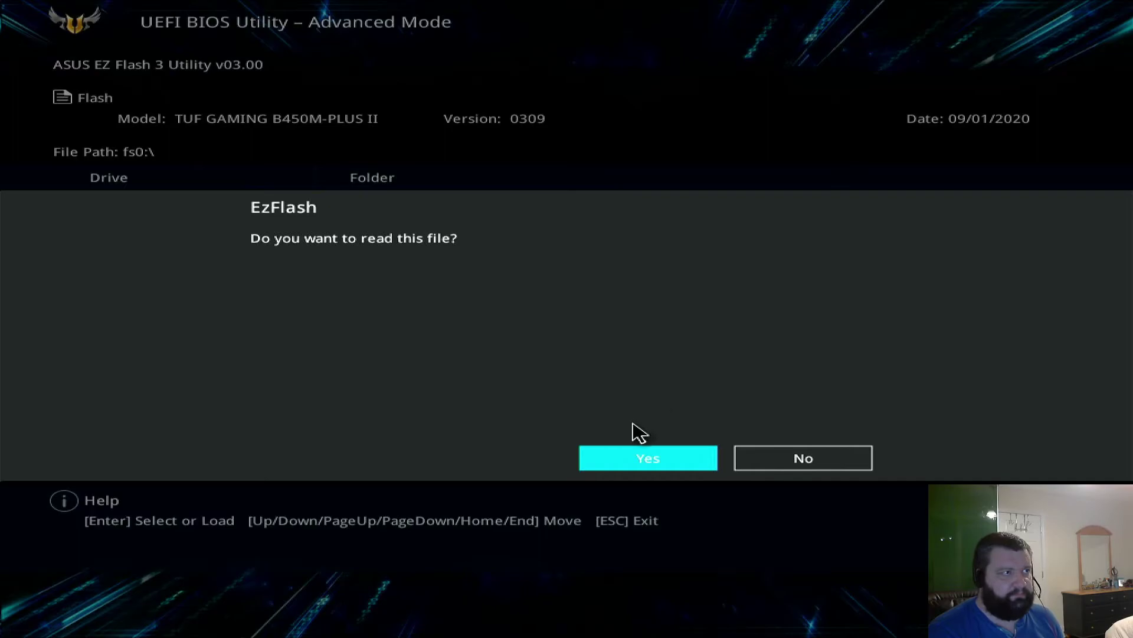
click(651, 461)
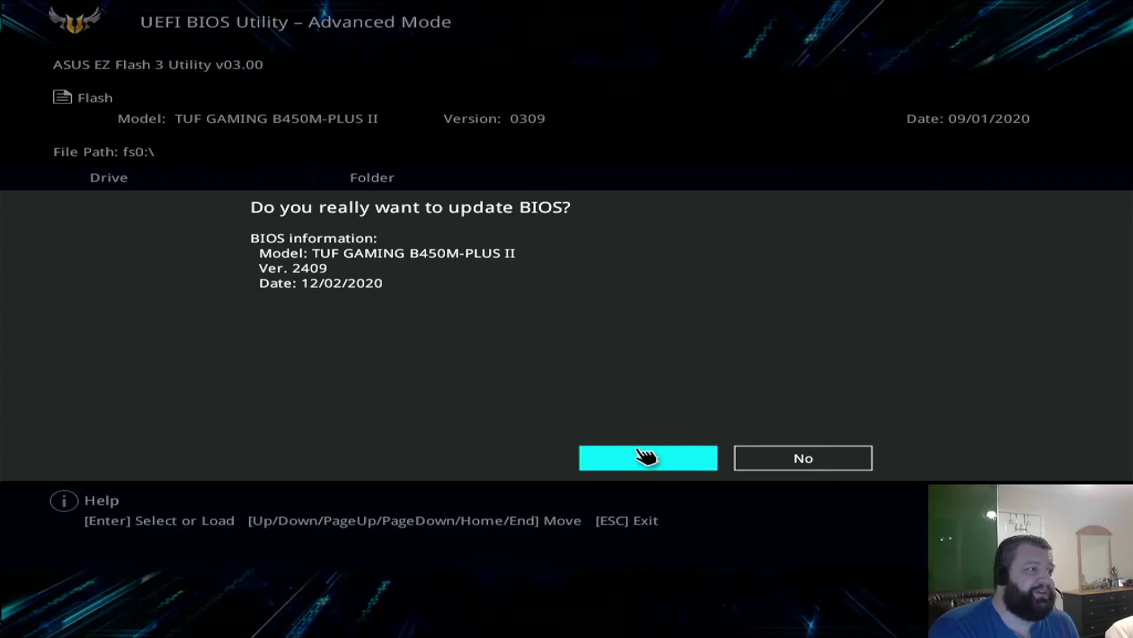
click(662, 465)
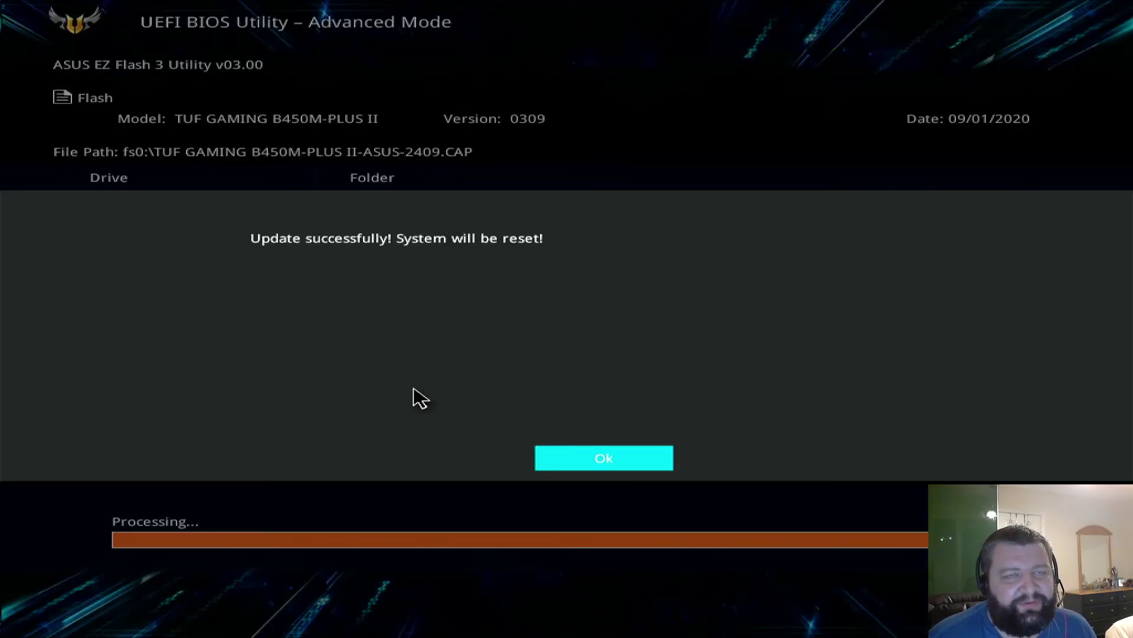
key(Return)
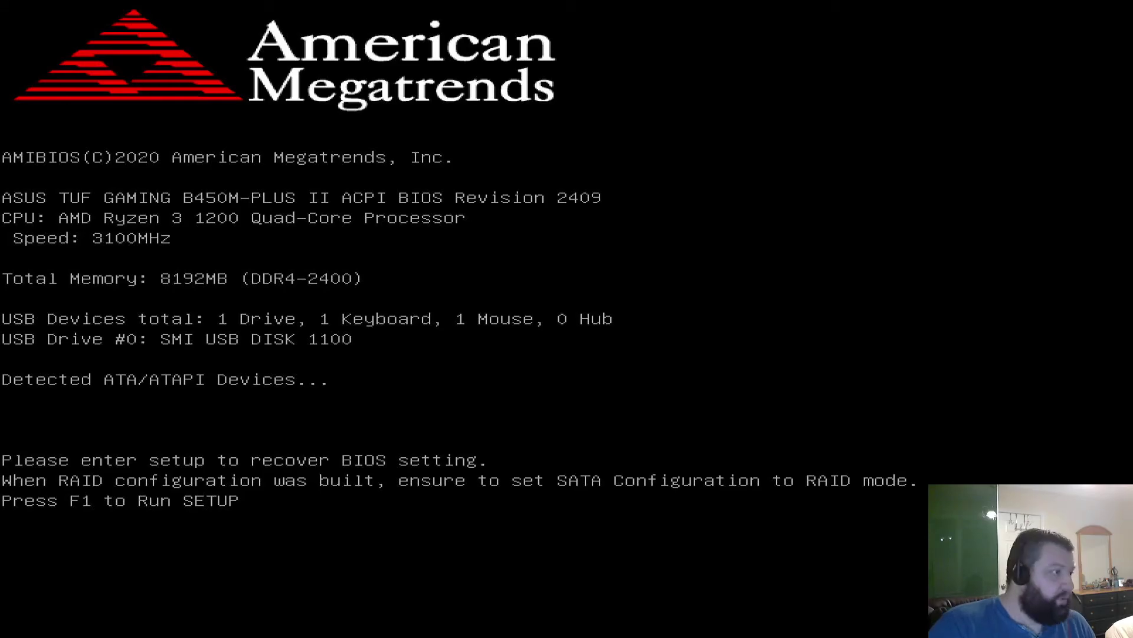
Step: Enter the BIOS setup, load the optimized defaults, then save the configuration and reset the system
key(F1)
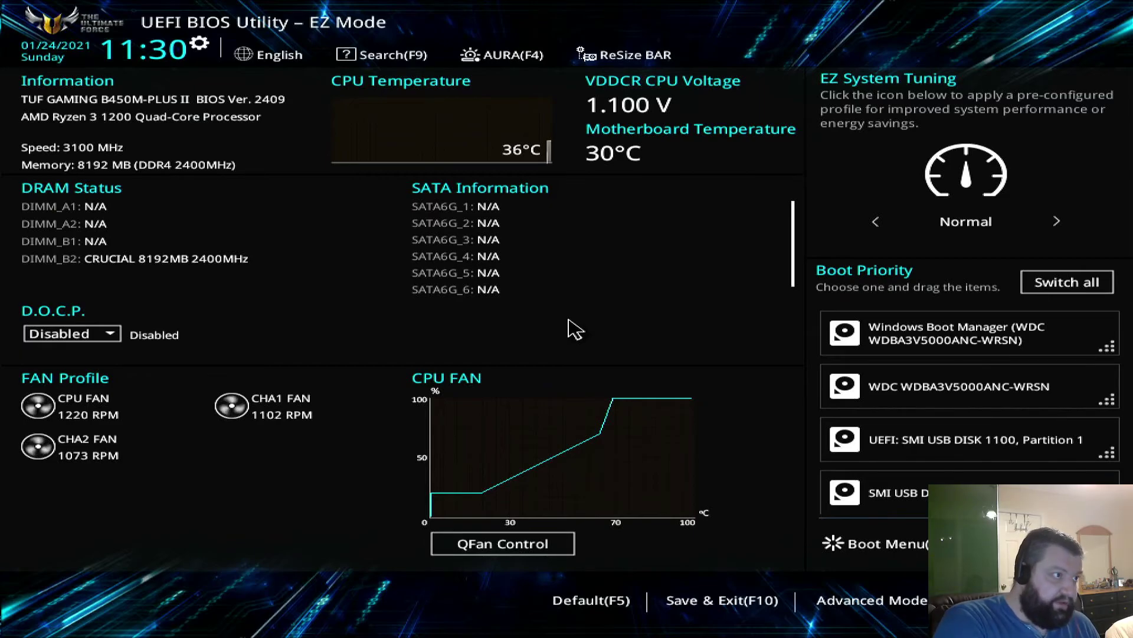
key(F5)
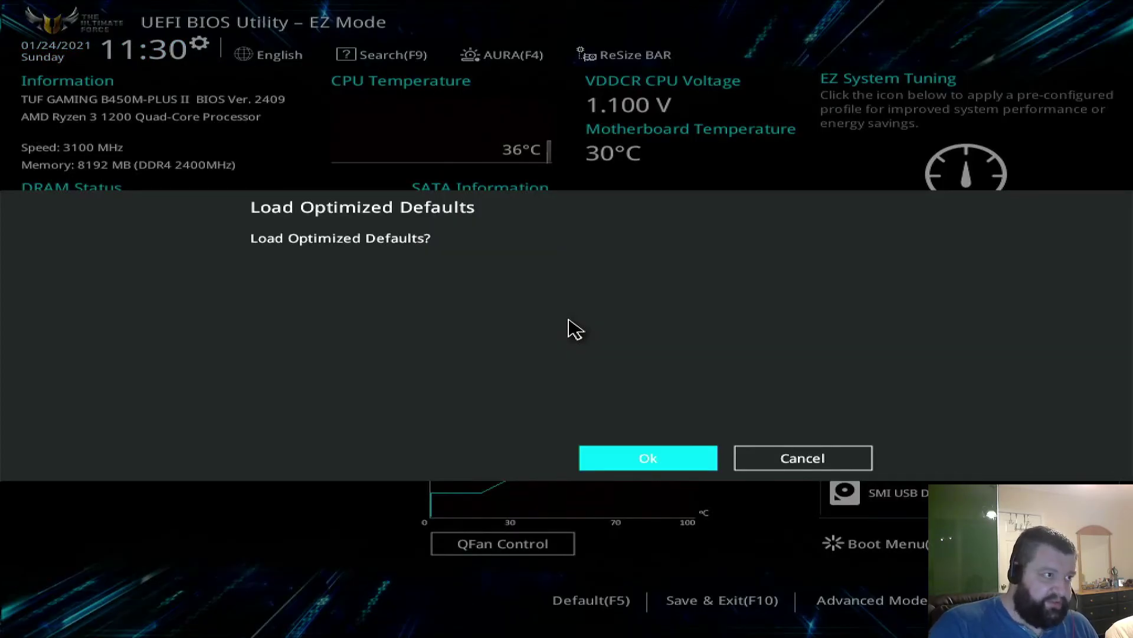
key(Return)
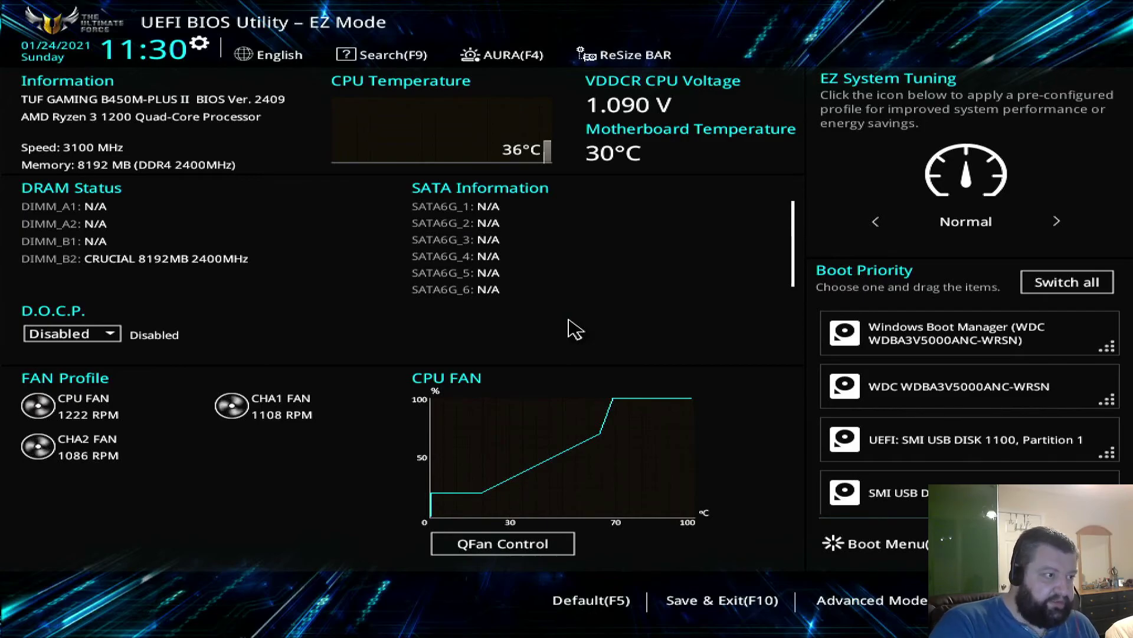
key(F10)
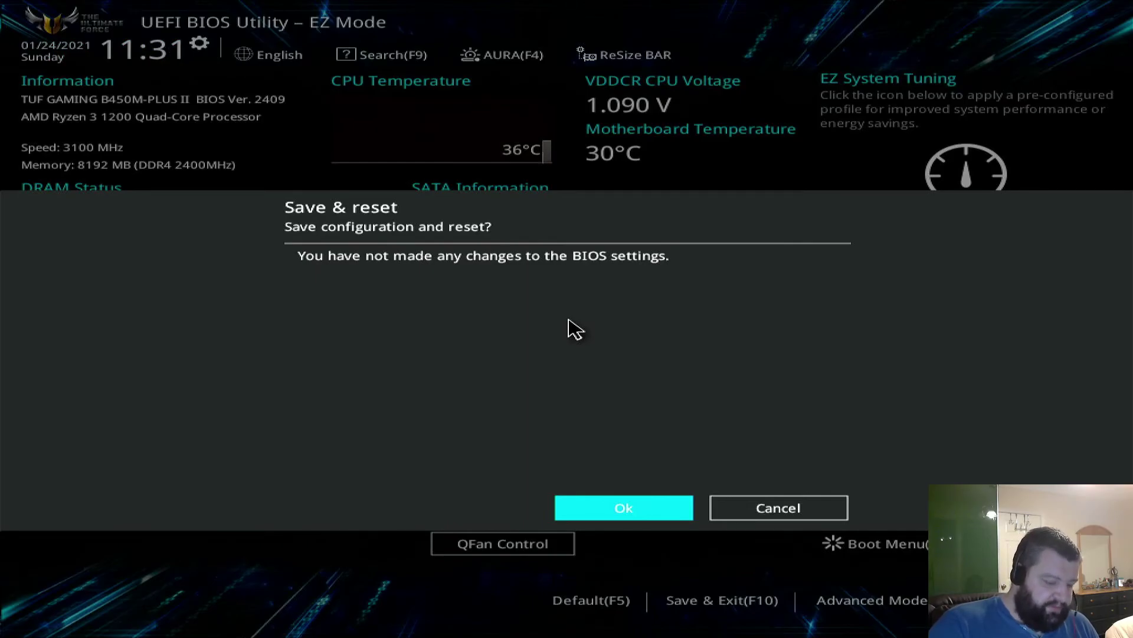
key(Return)
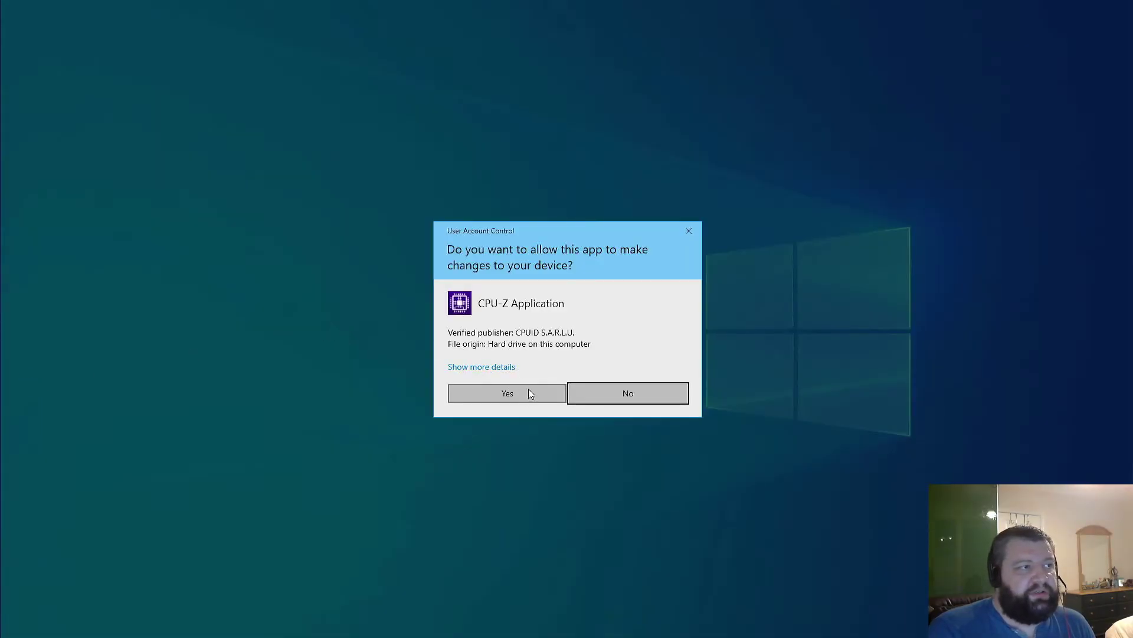
Step: Allow CPU-Z to run, examine its processor, cache, mainboard BIOS version and memory details, and close it
click(529, 392)
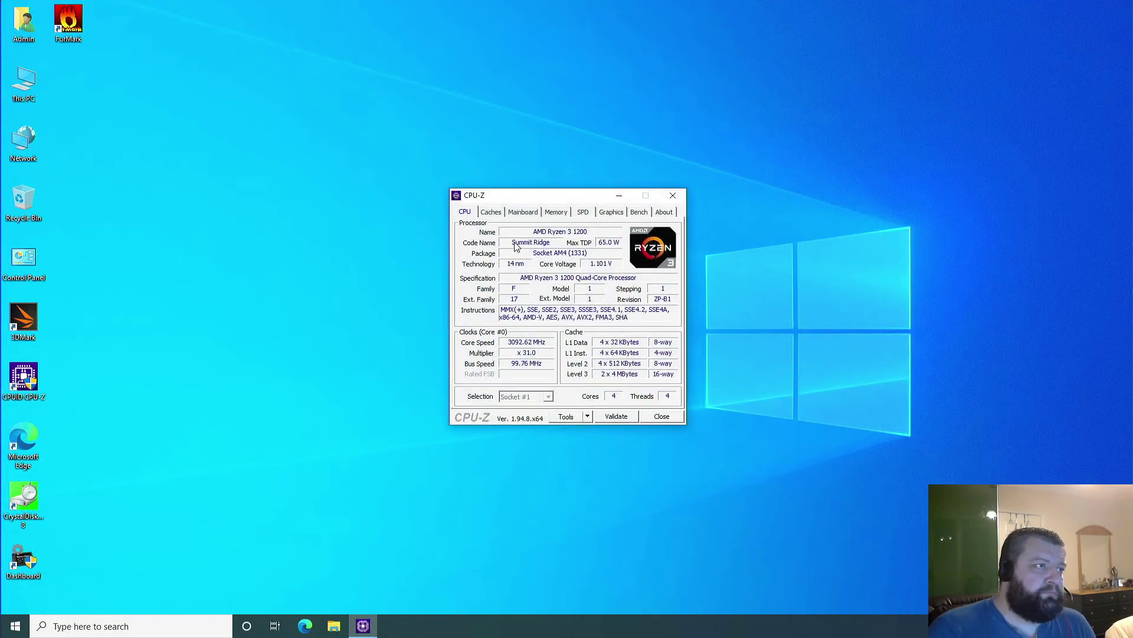
click(493, 213)
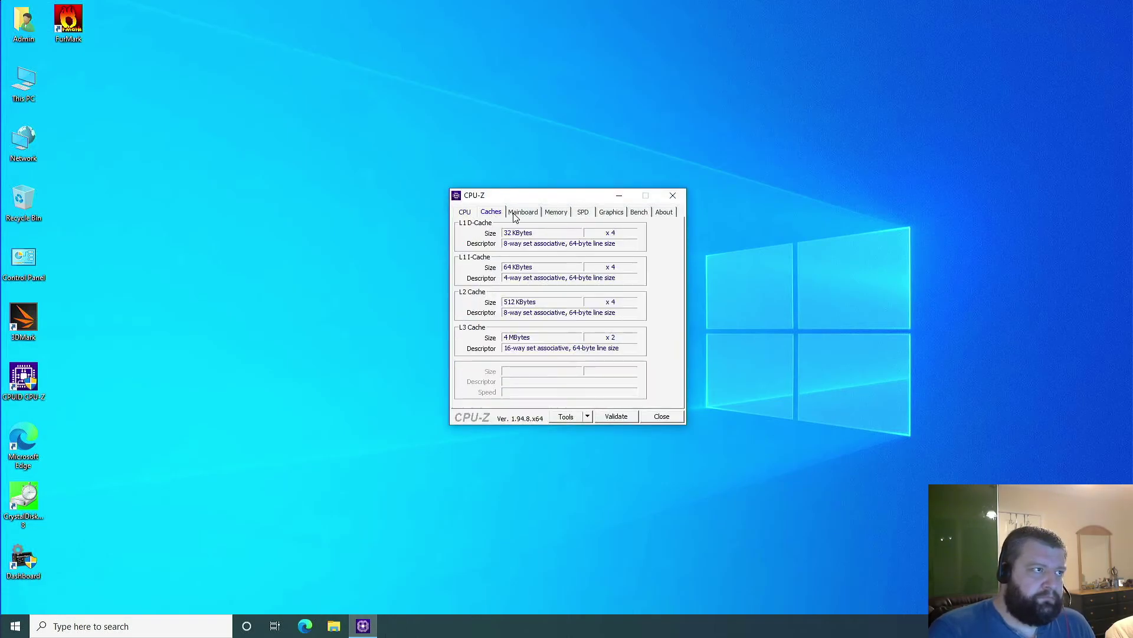
click(515, 215)
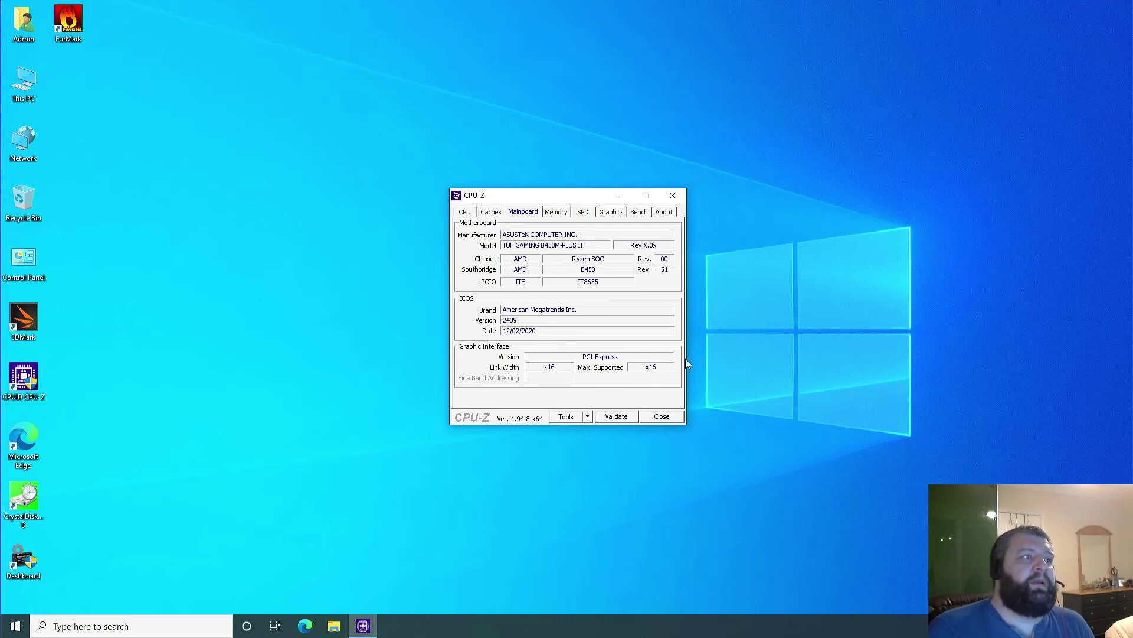
click(561, 213)
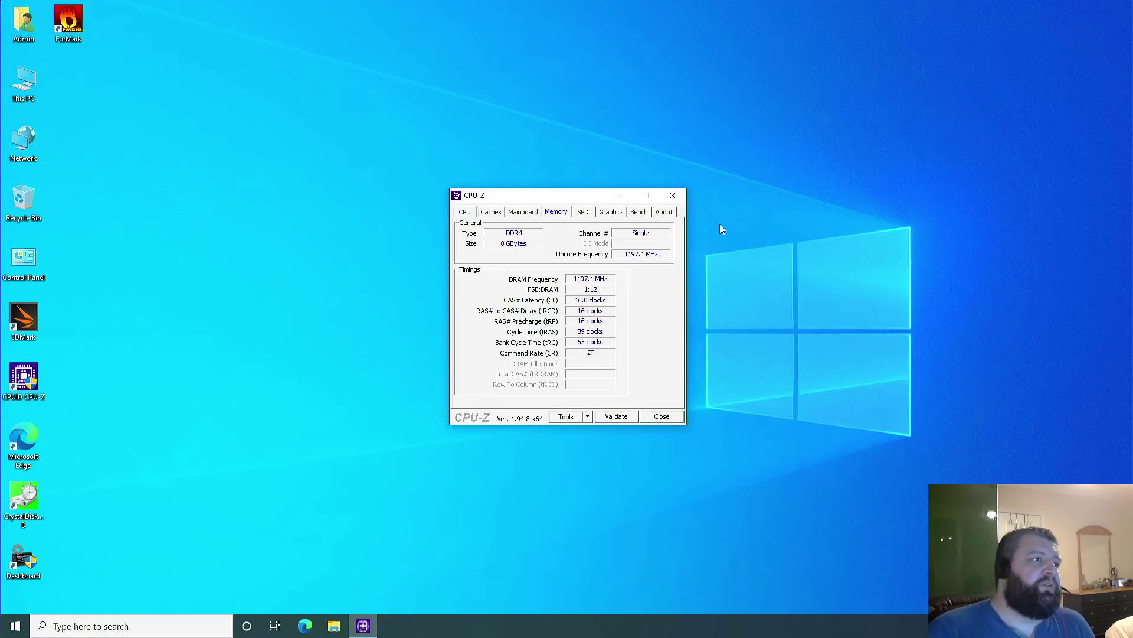
click(682, 197)
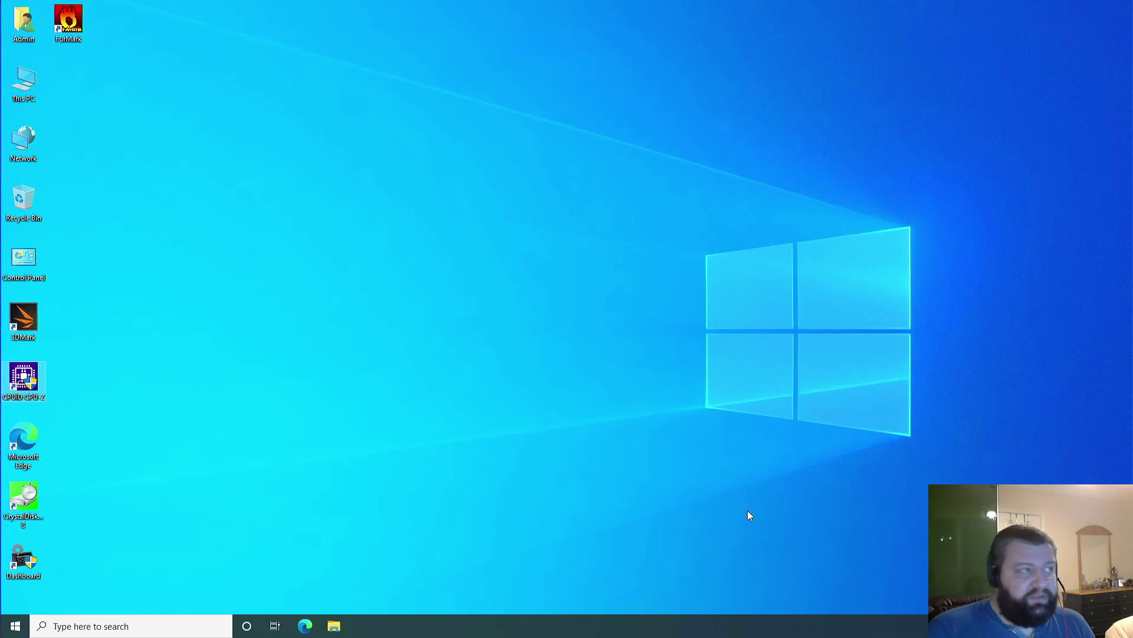
Step: Shut down the Windows computer
click(15, 625)
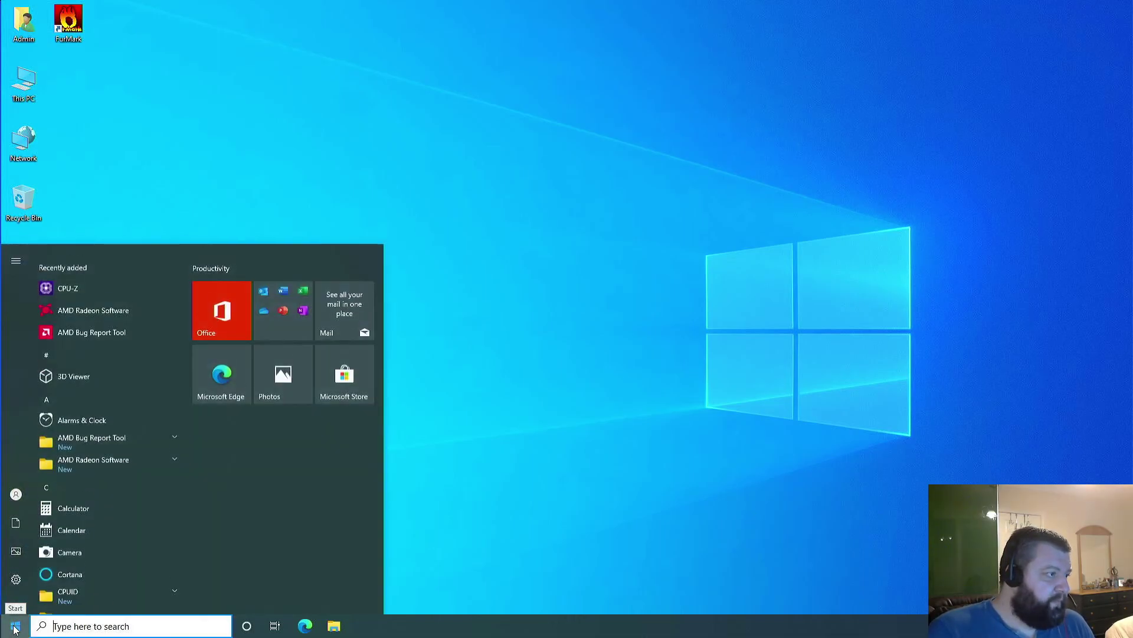
mouse_move(17, 600)
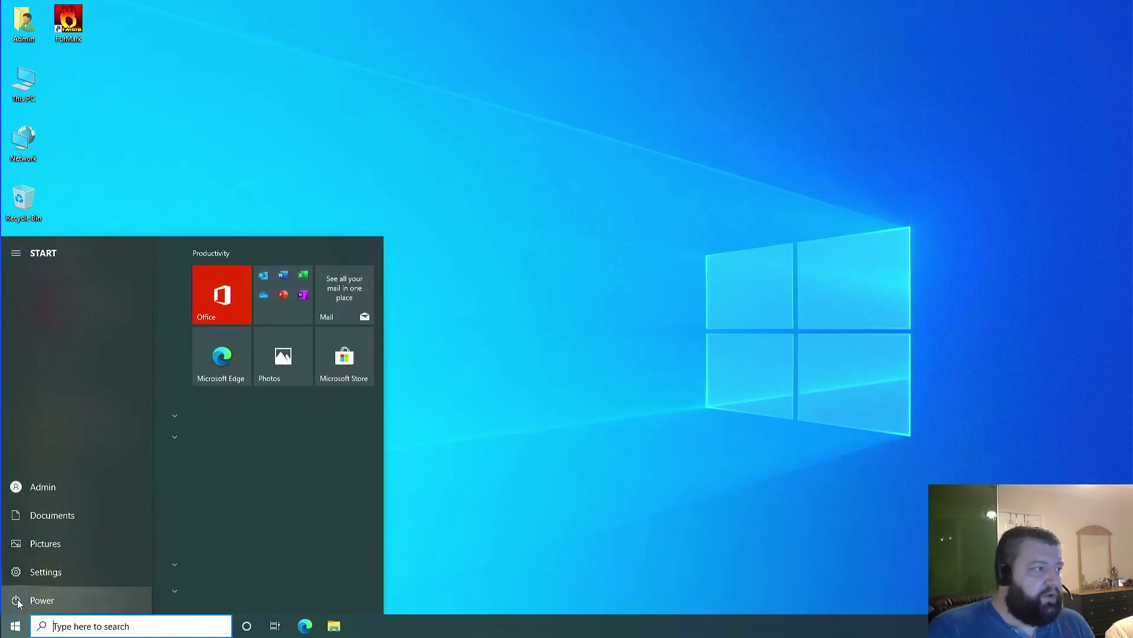
click(18, 601)
click(43, 552)
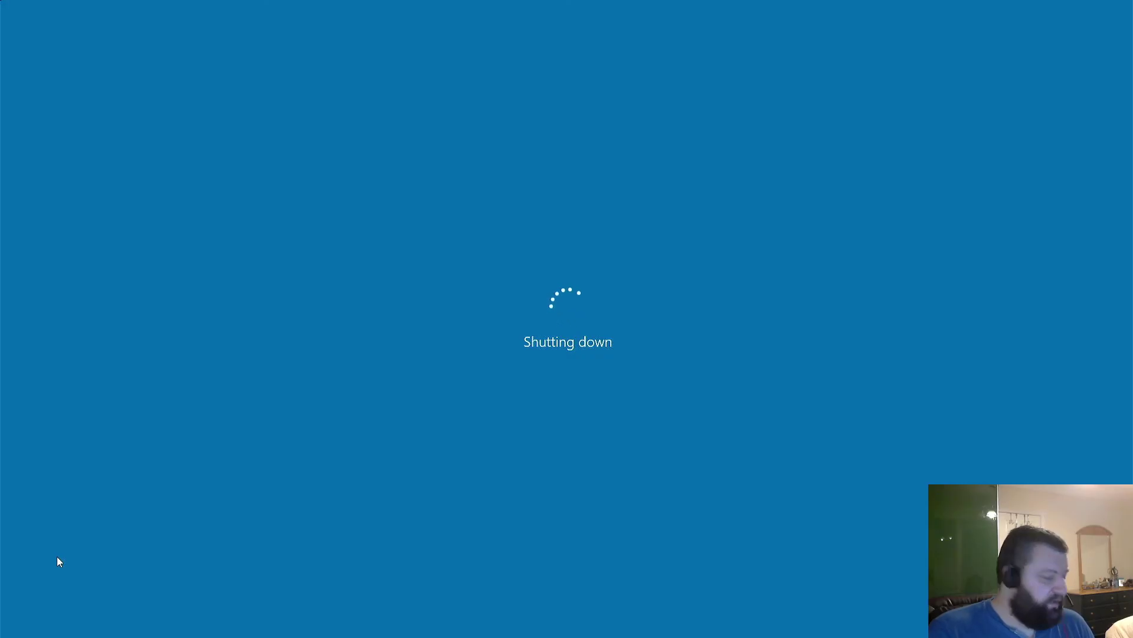